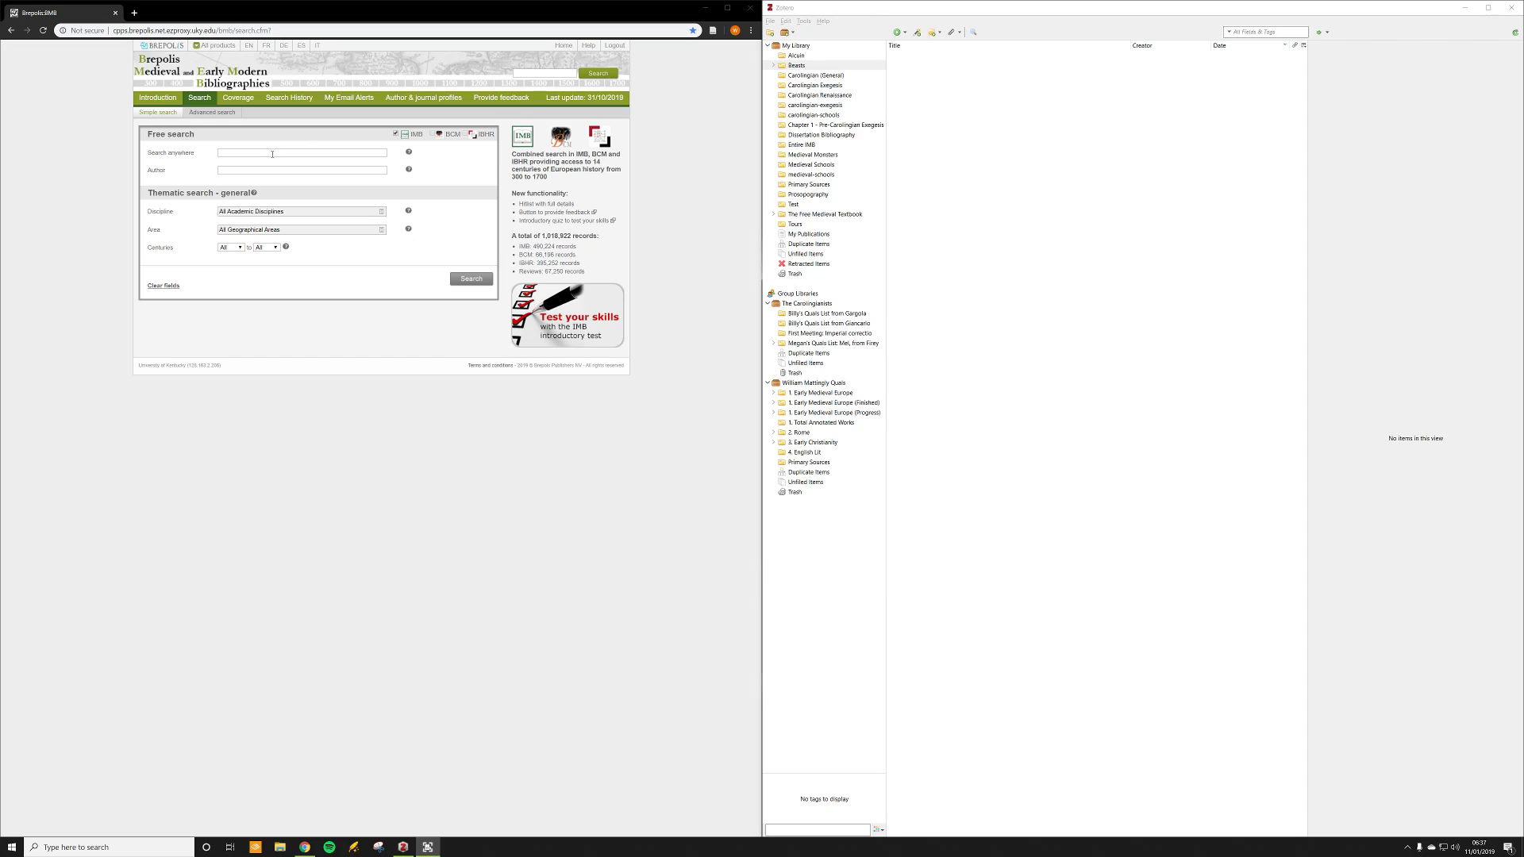
Step: Search all fields of the Brepolis bibliographies for "Carolingian exegesis"
click(272, 157)
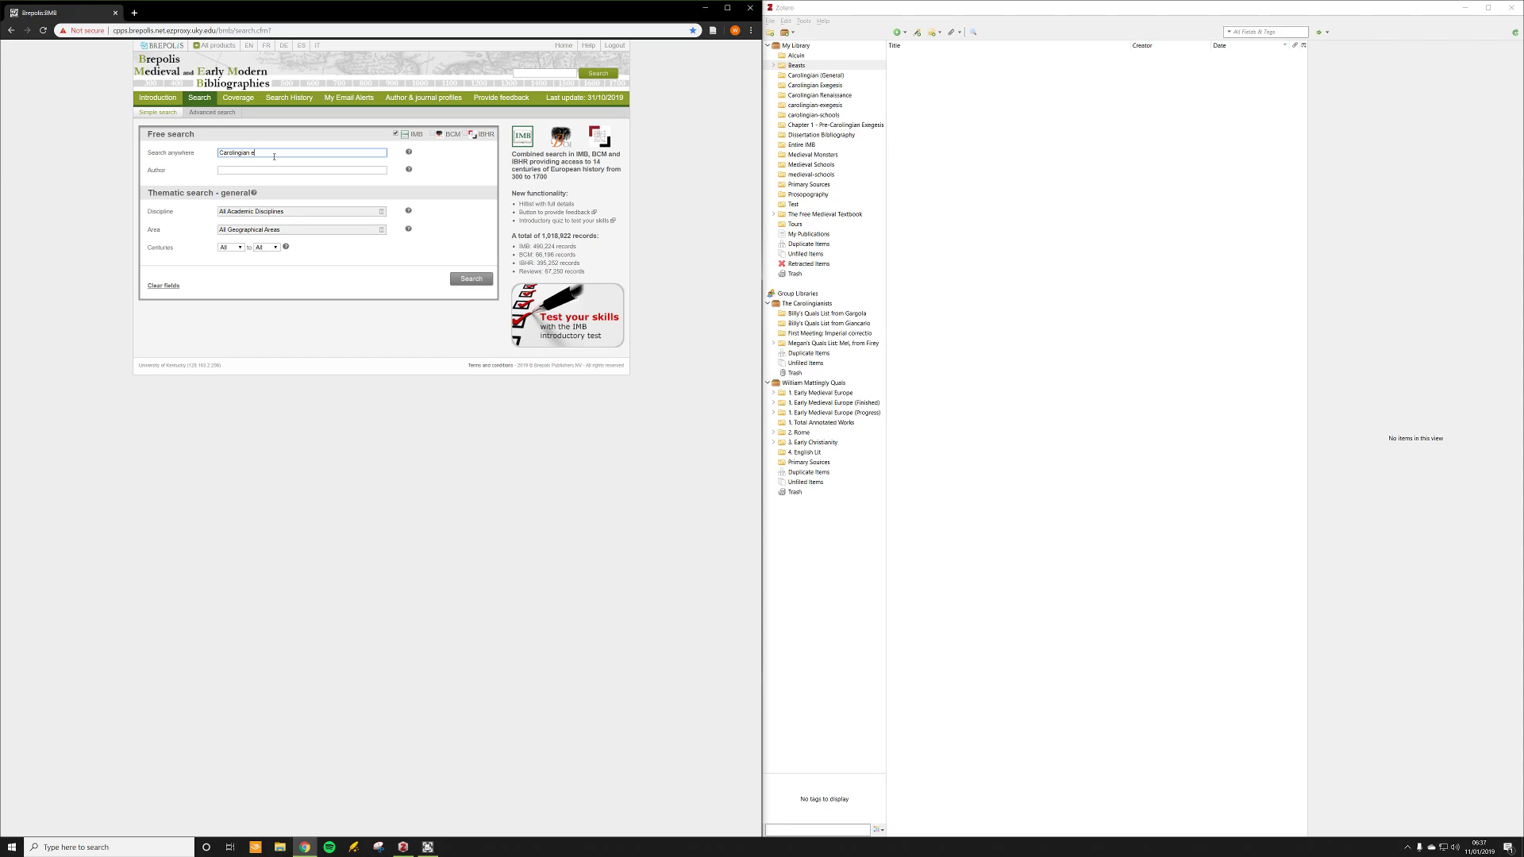
key(Return)
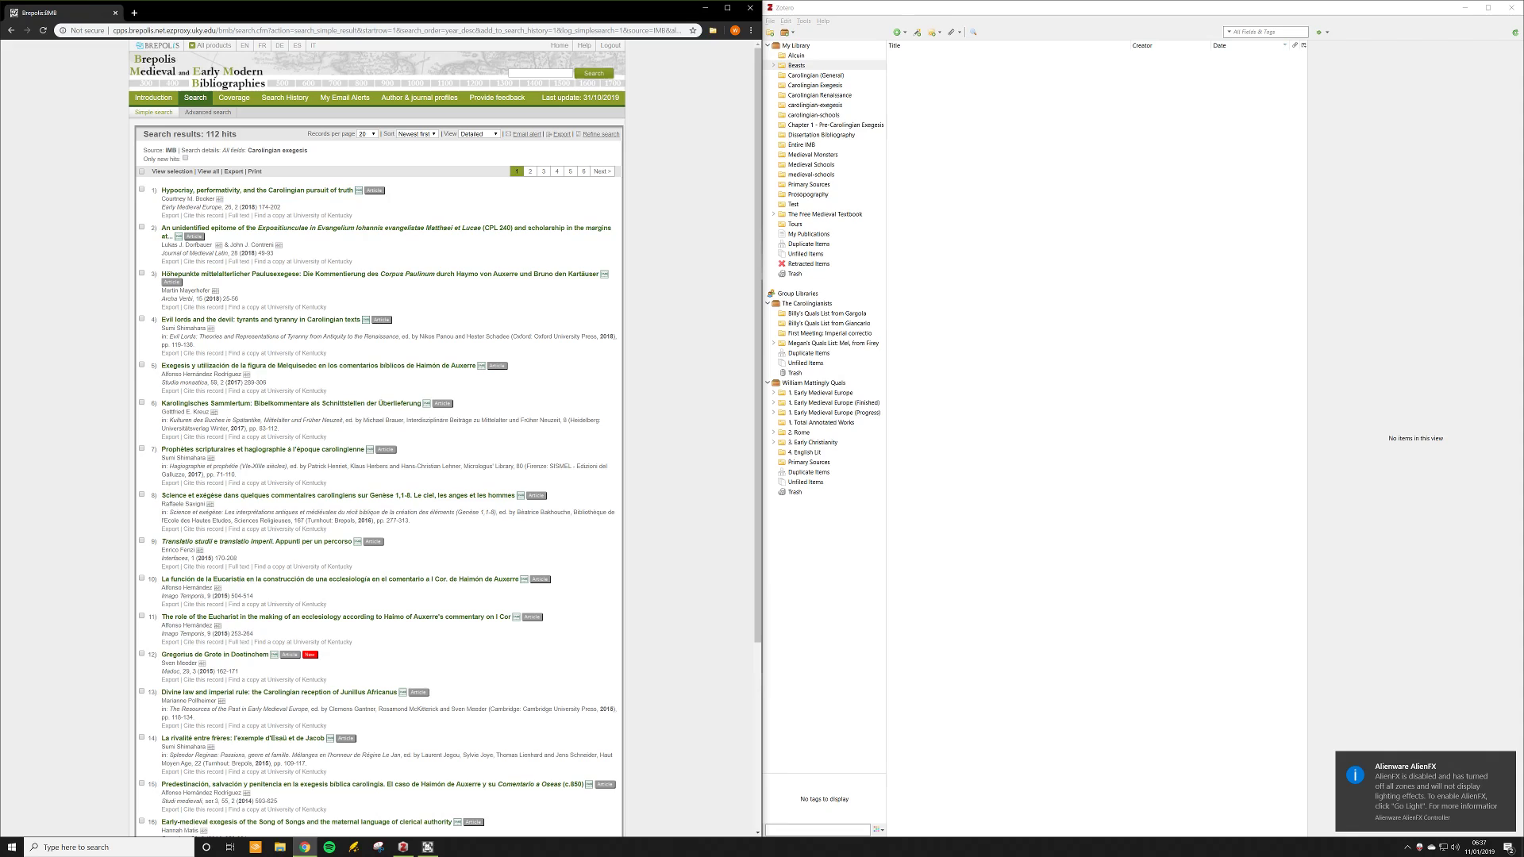
click(1504, 762)
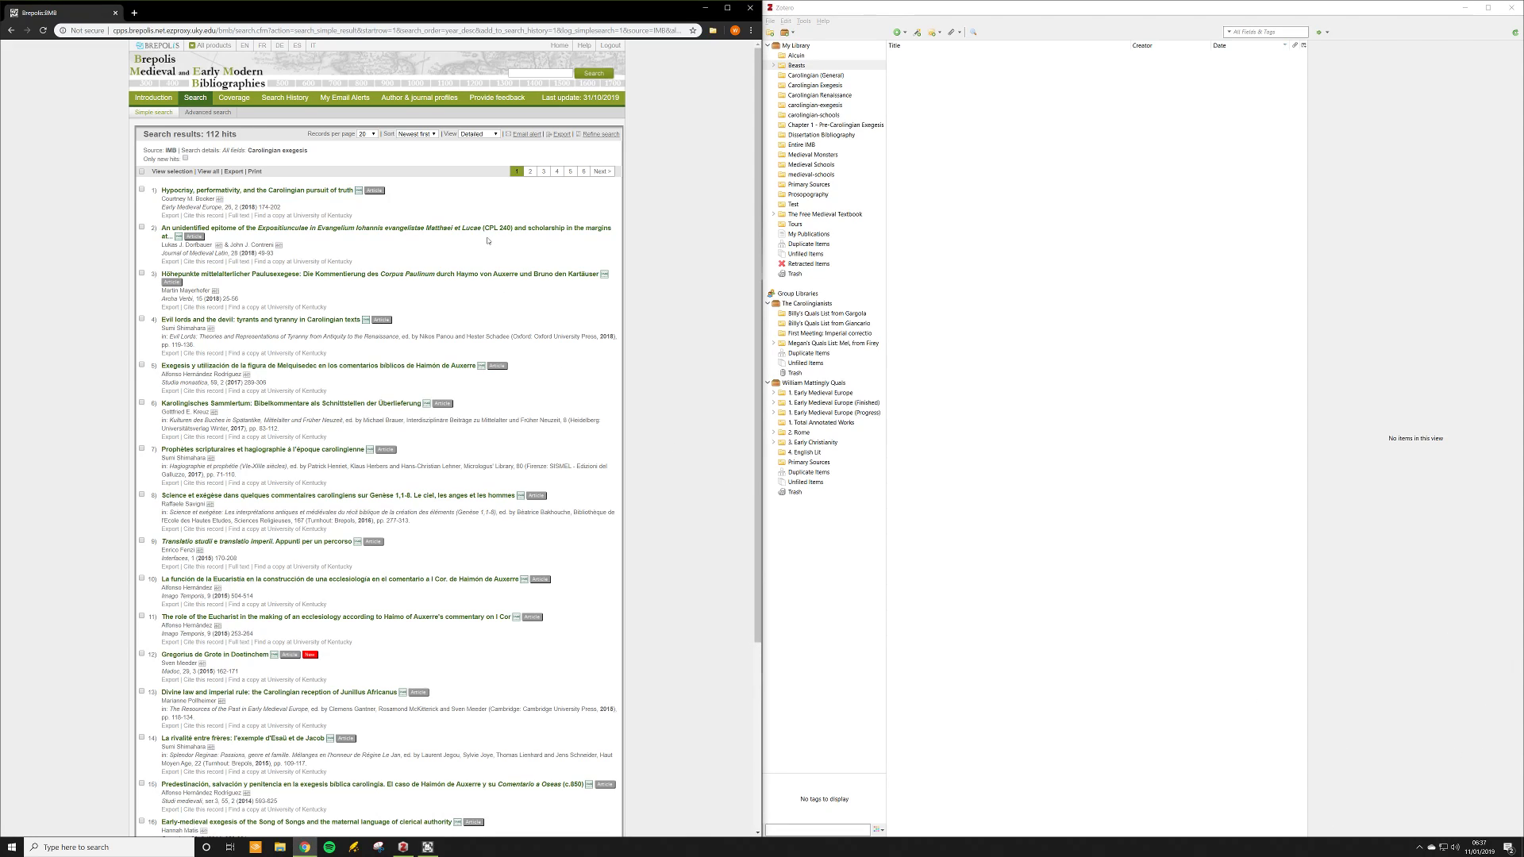
Step: Look through the first page of hits and display the full records of all search results together
scroll(485, 236, down, 3)
scroll(481, 228, up, 3)
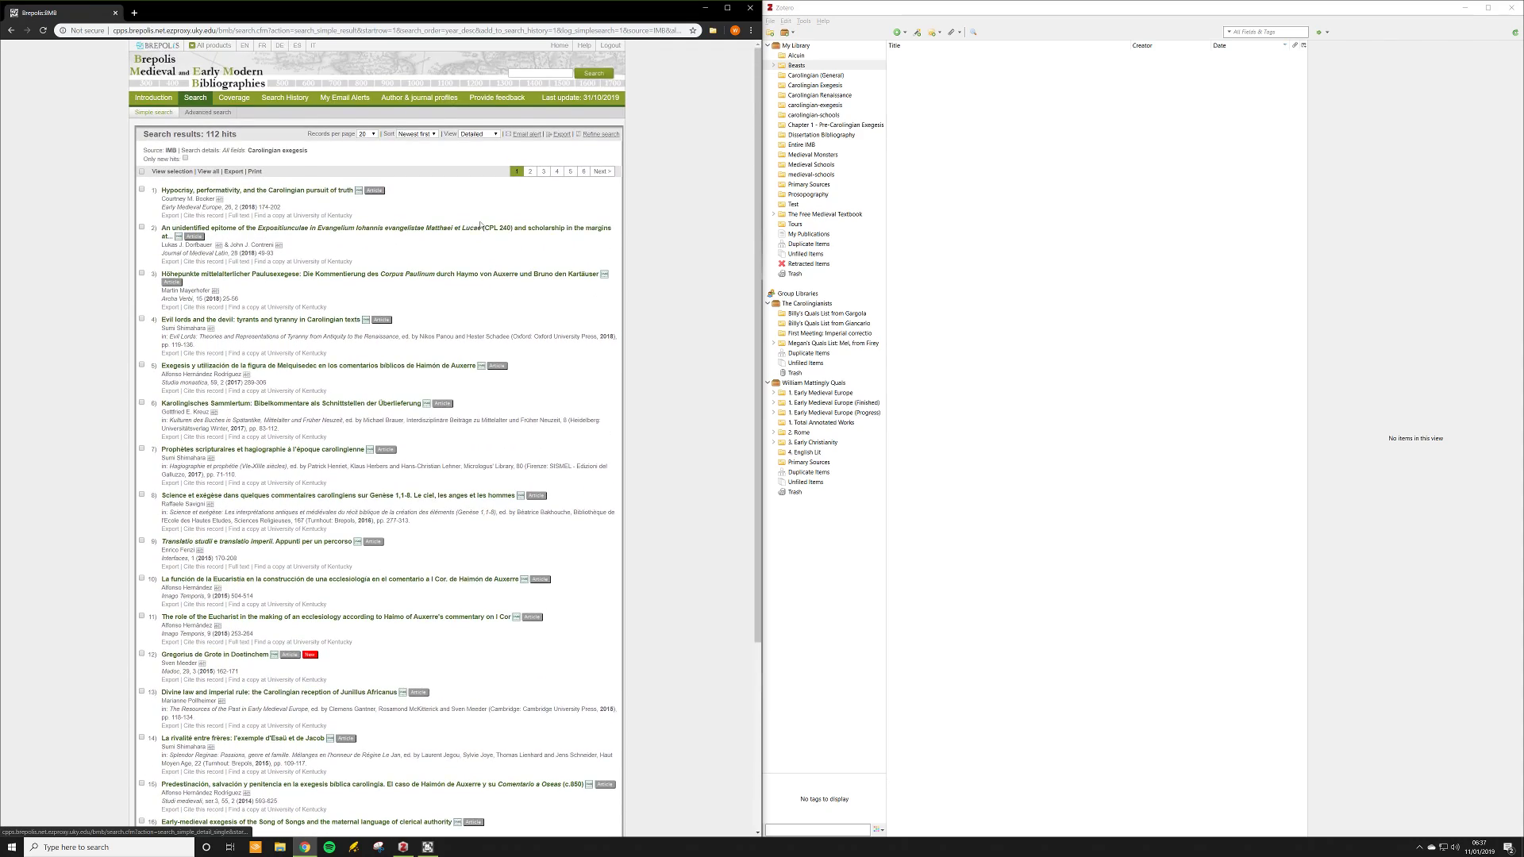
scroll(481, 226, down, 3)
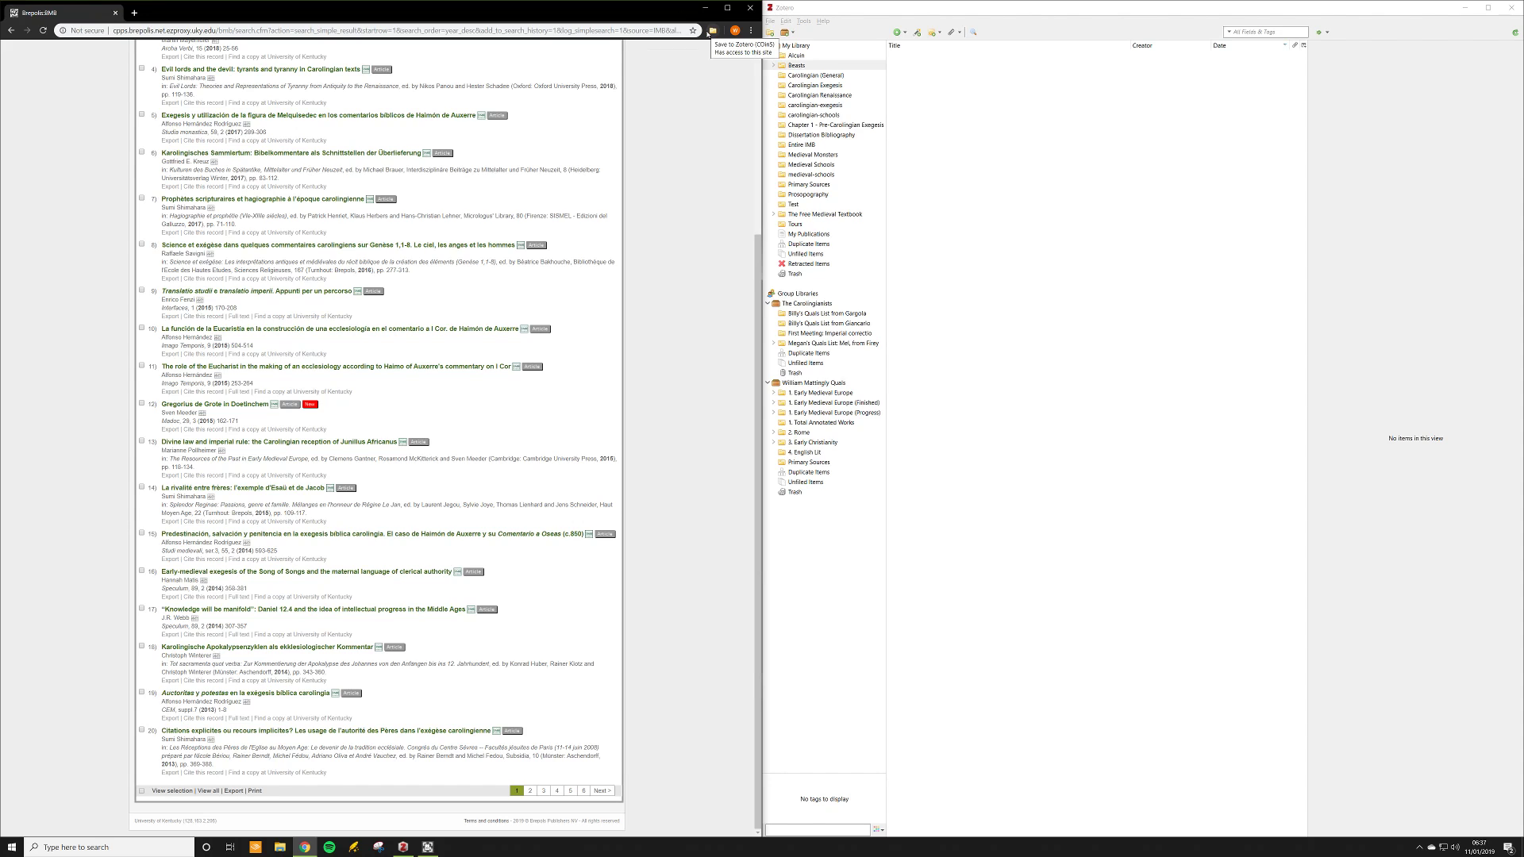
scroll(254, 119, up, 3)
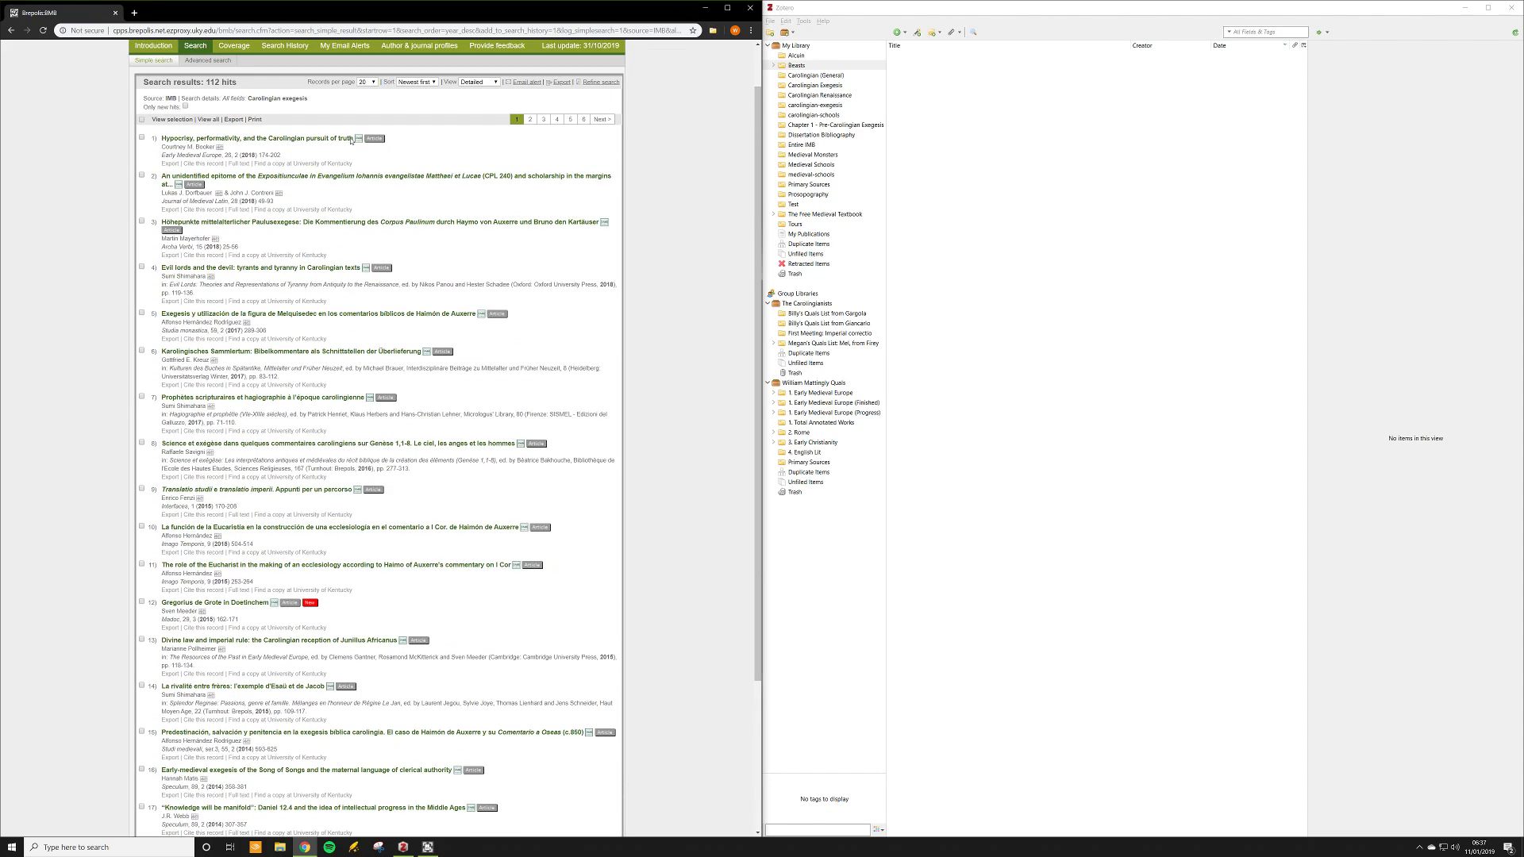
click(208, 119)
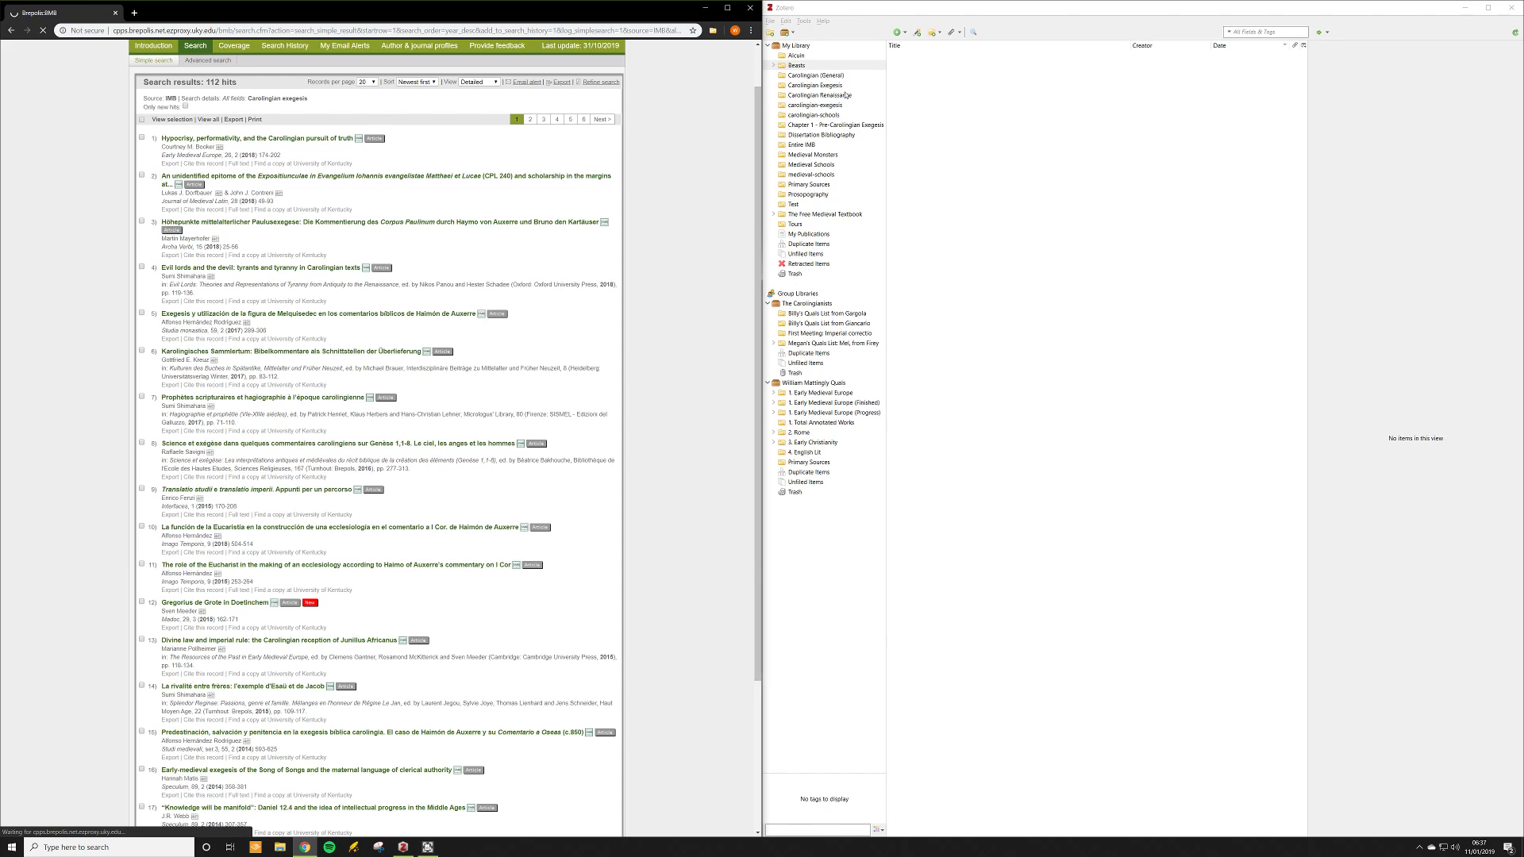
Step: Make "Carolingian Exegesis" the active collection in Zotero and save all records from the browser's record view into it
click(802, 46)
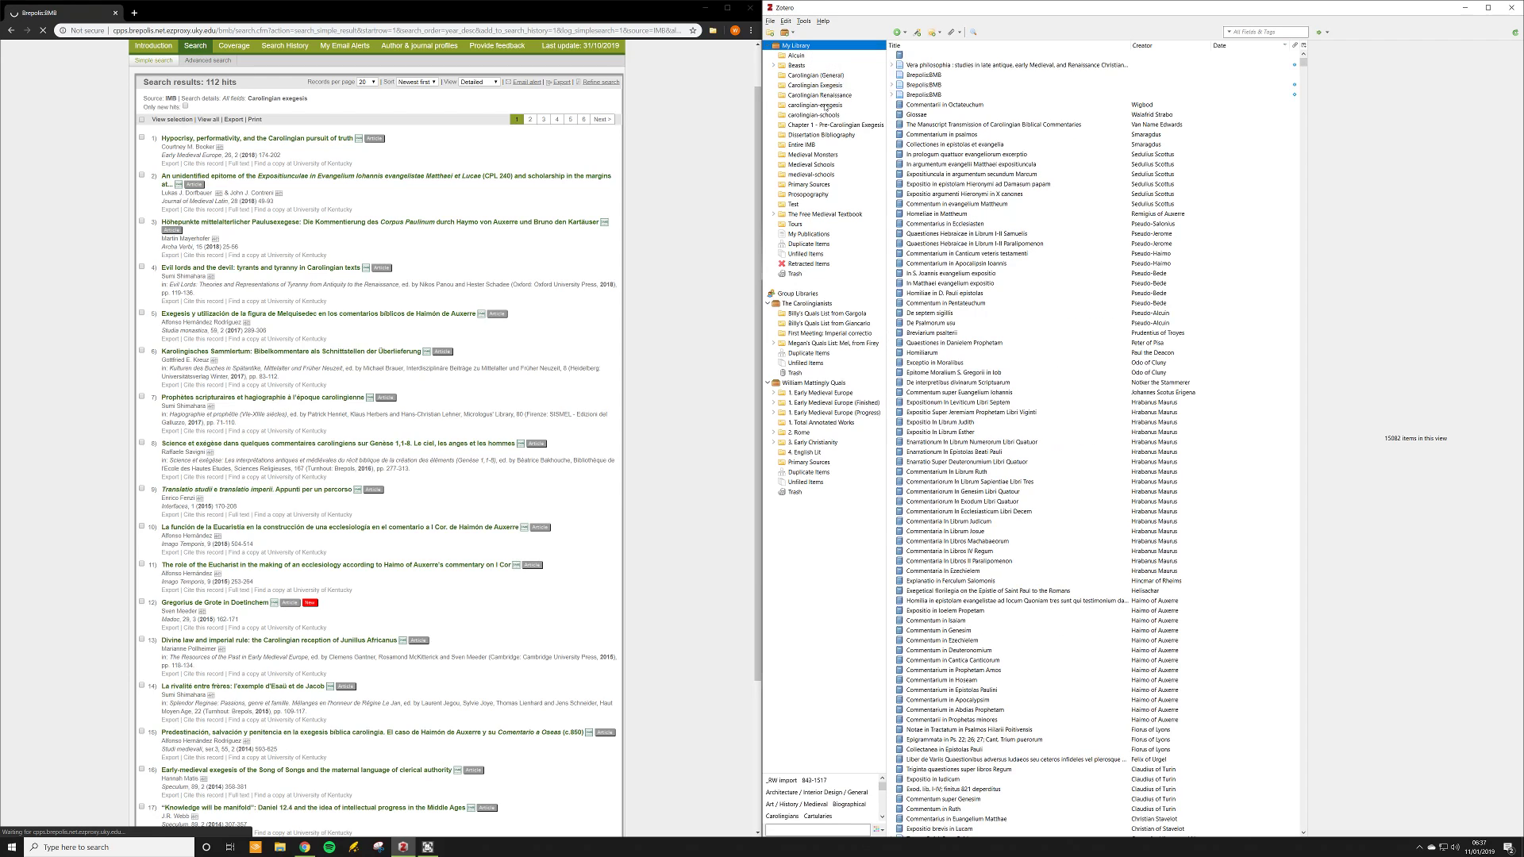
click(825, 105)
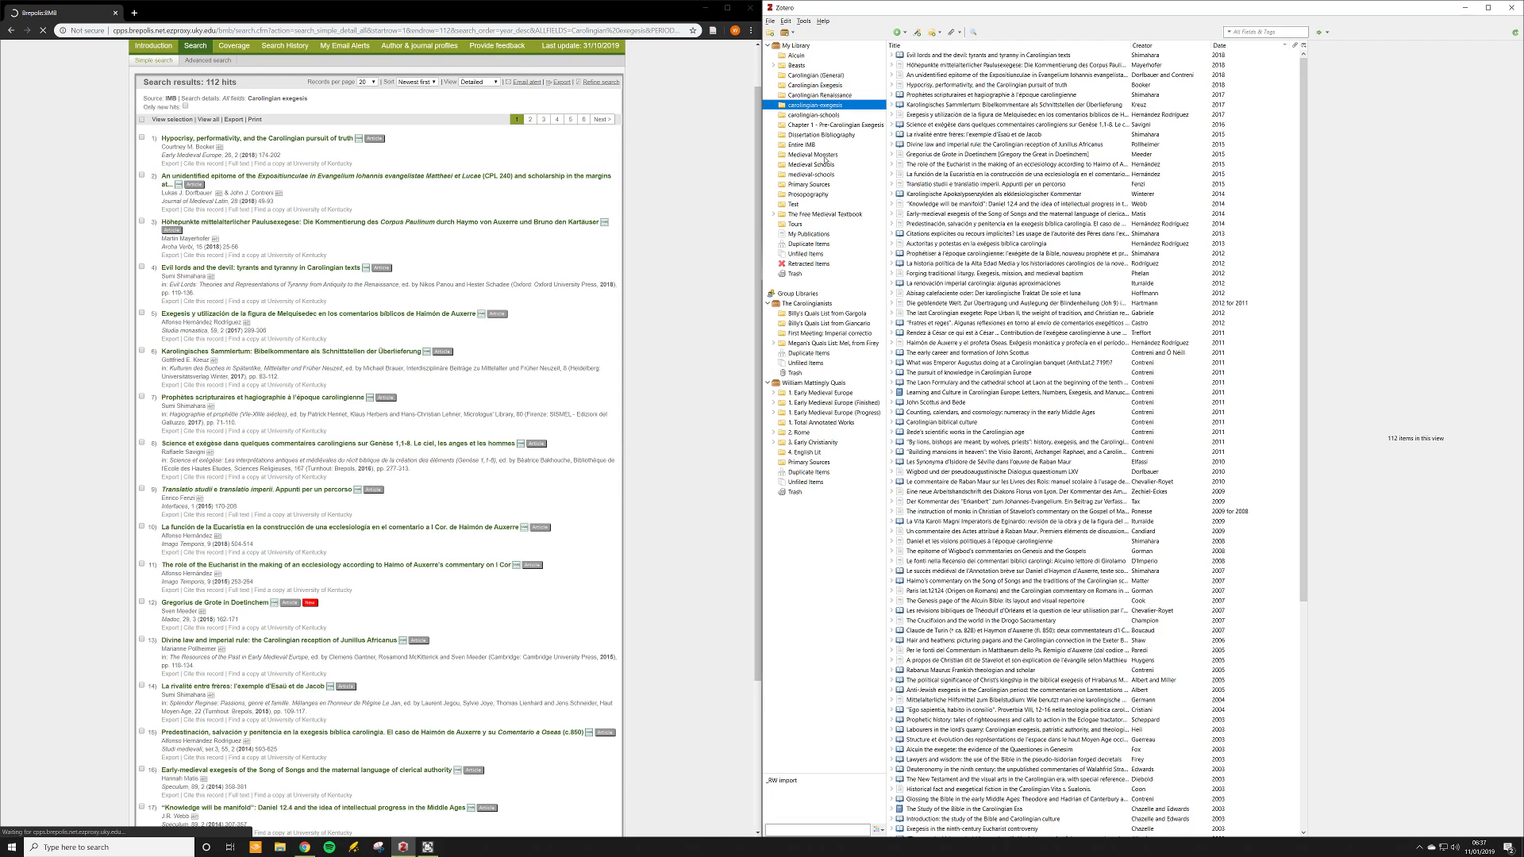
click(818, 85)
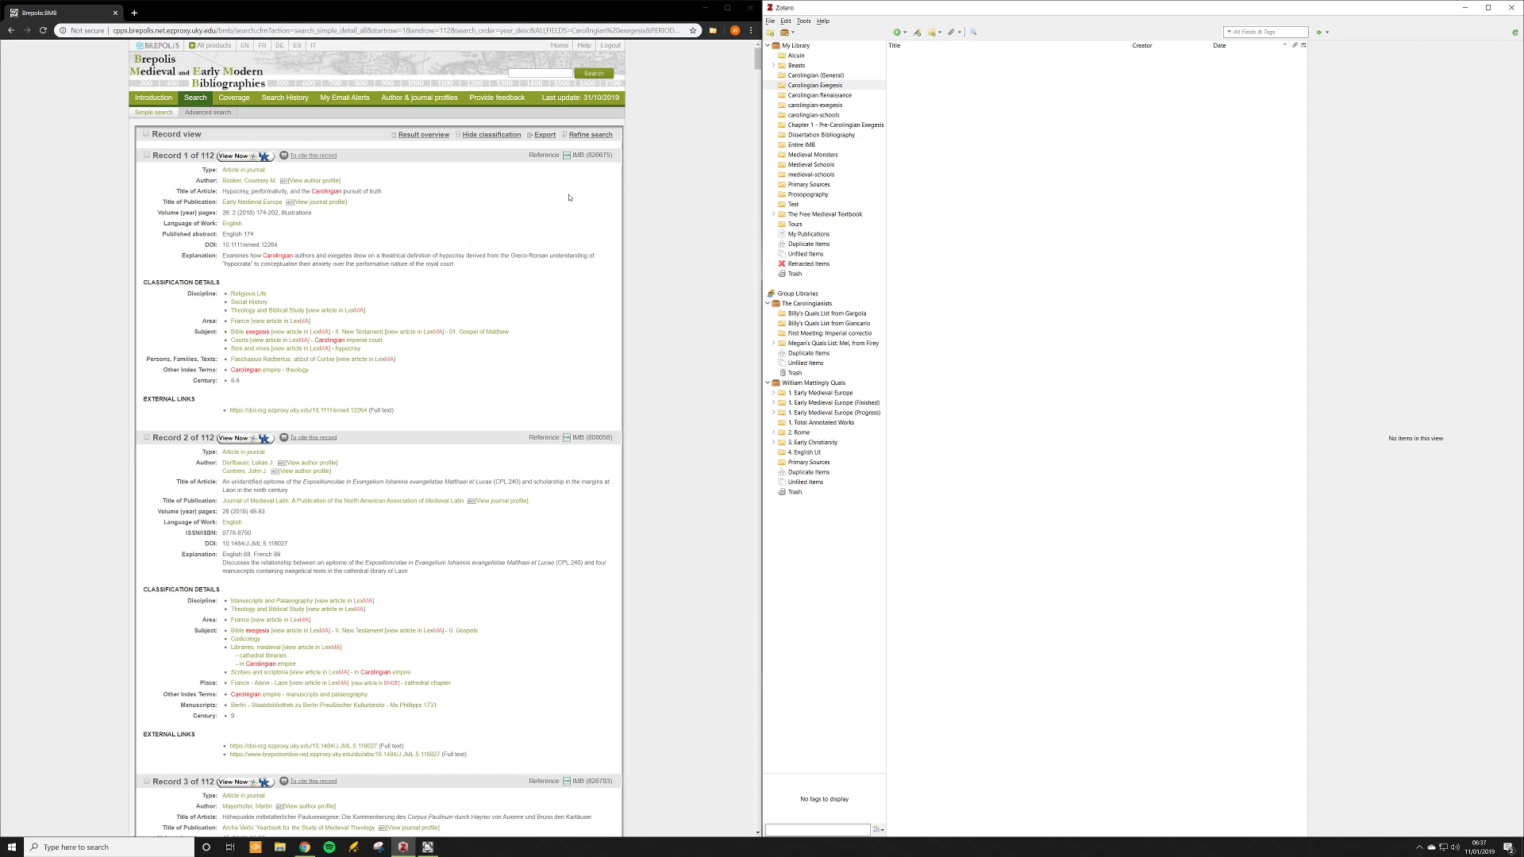
click(713, 32)
click(255, 487)
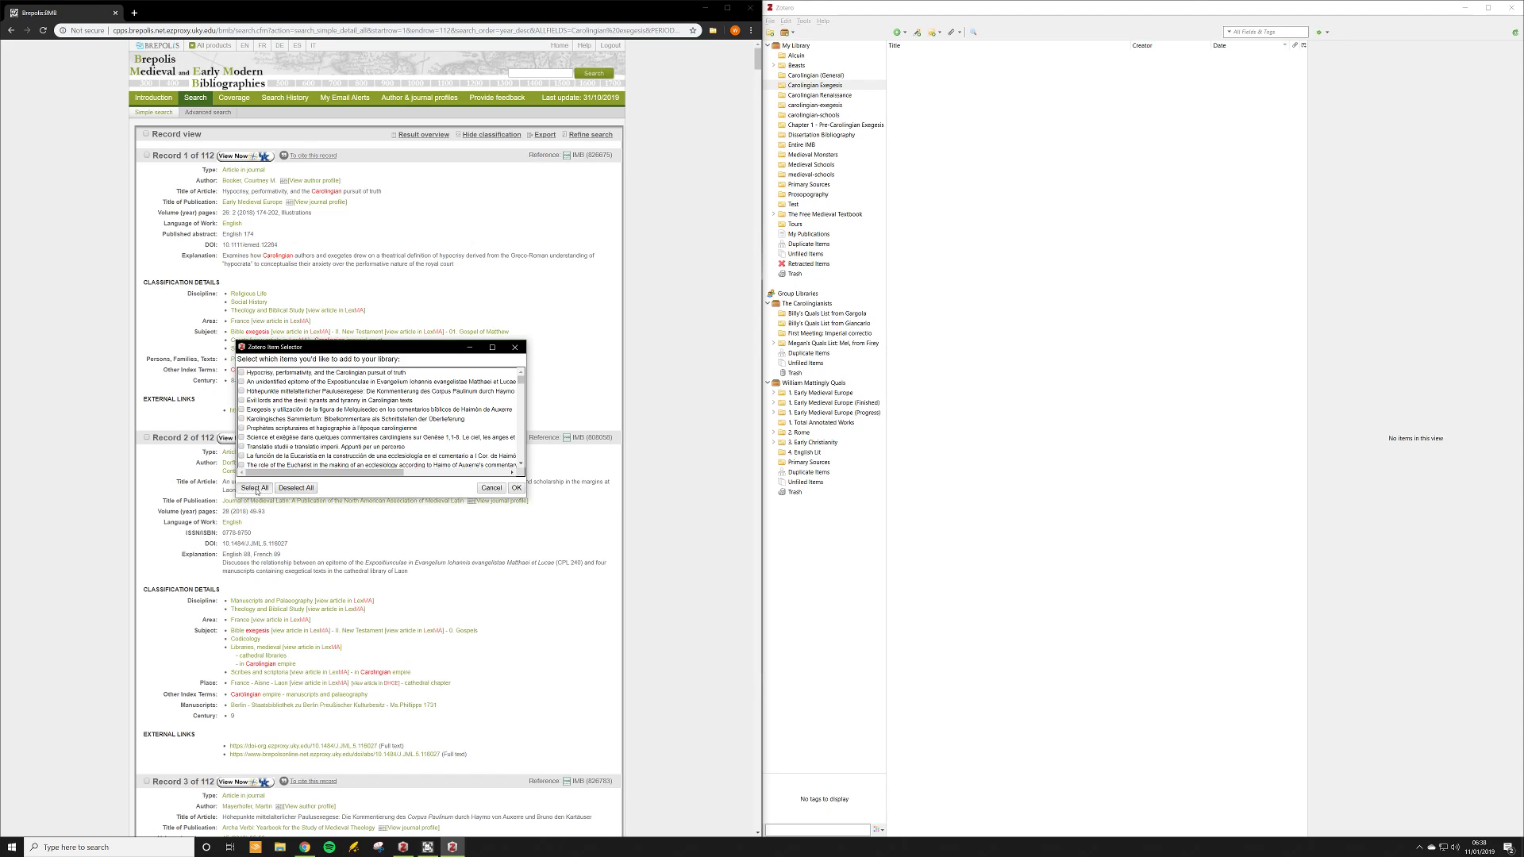
click(516, 488)
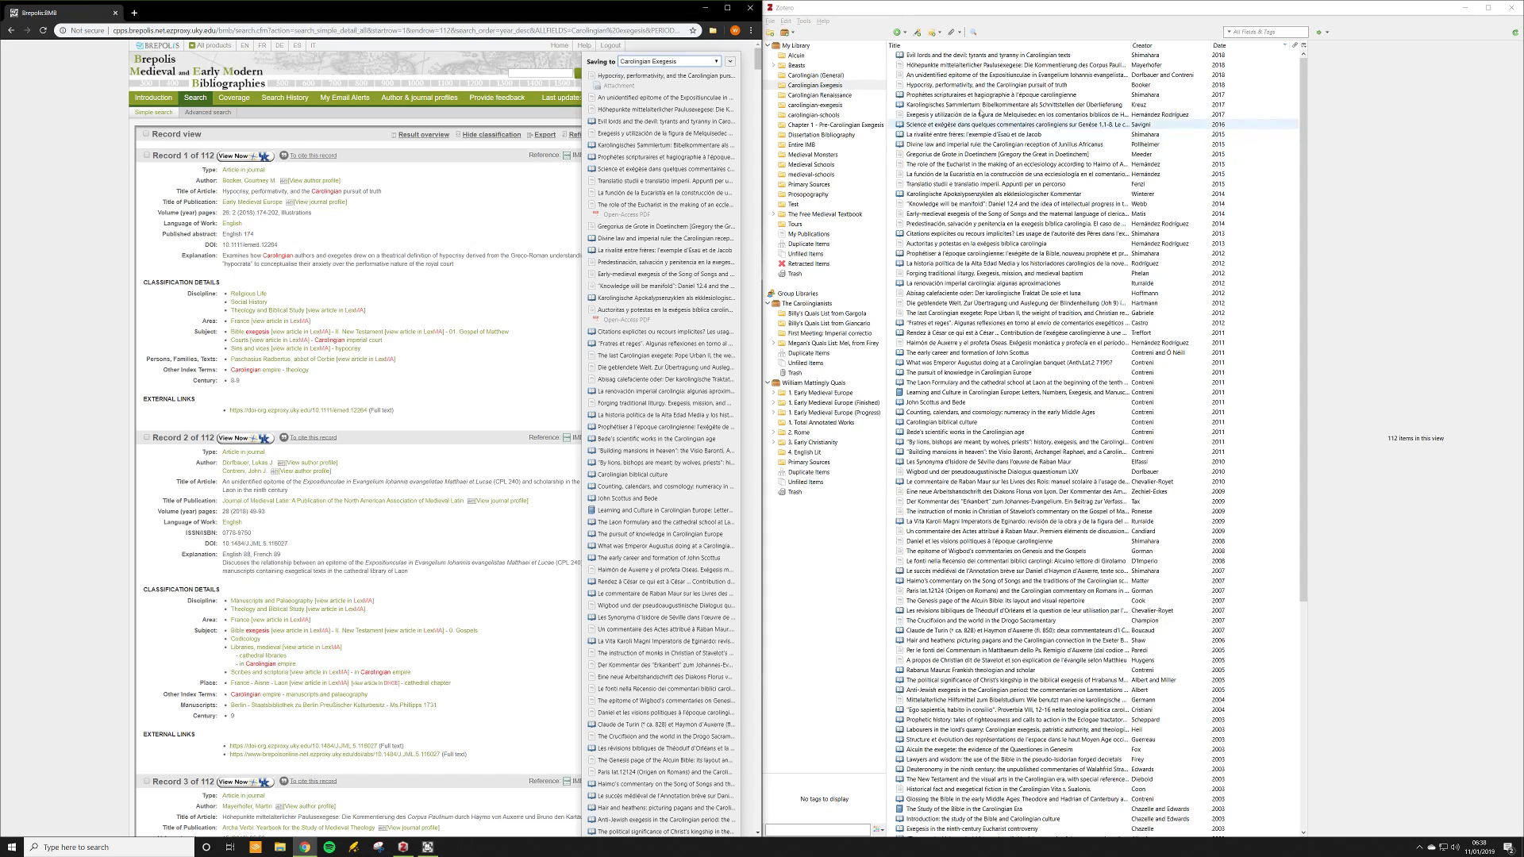
Step: Examine the title, publication and pages metadata of the imported journal article on medieval Pauline exegesis ("Höhepunkte mittelalterlicher Paulusexegese")
click(985, 55)
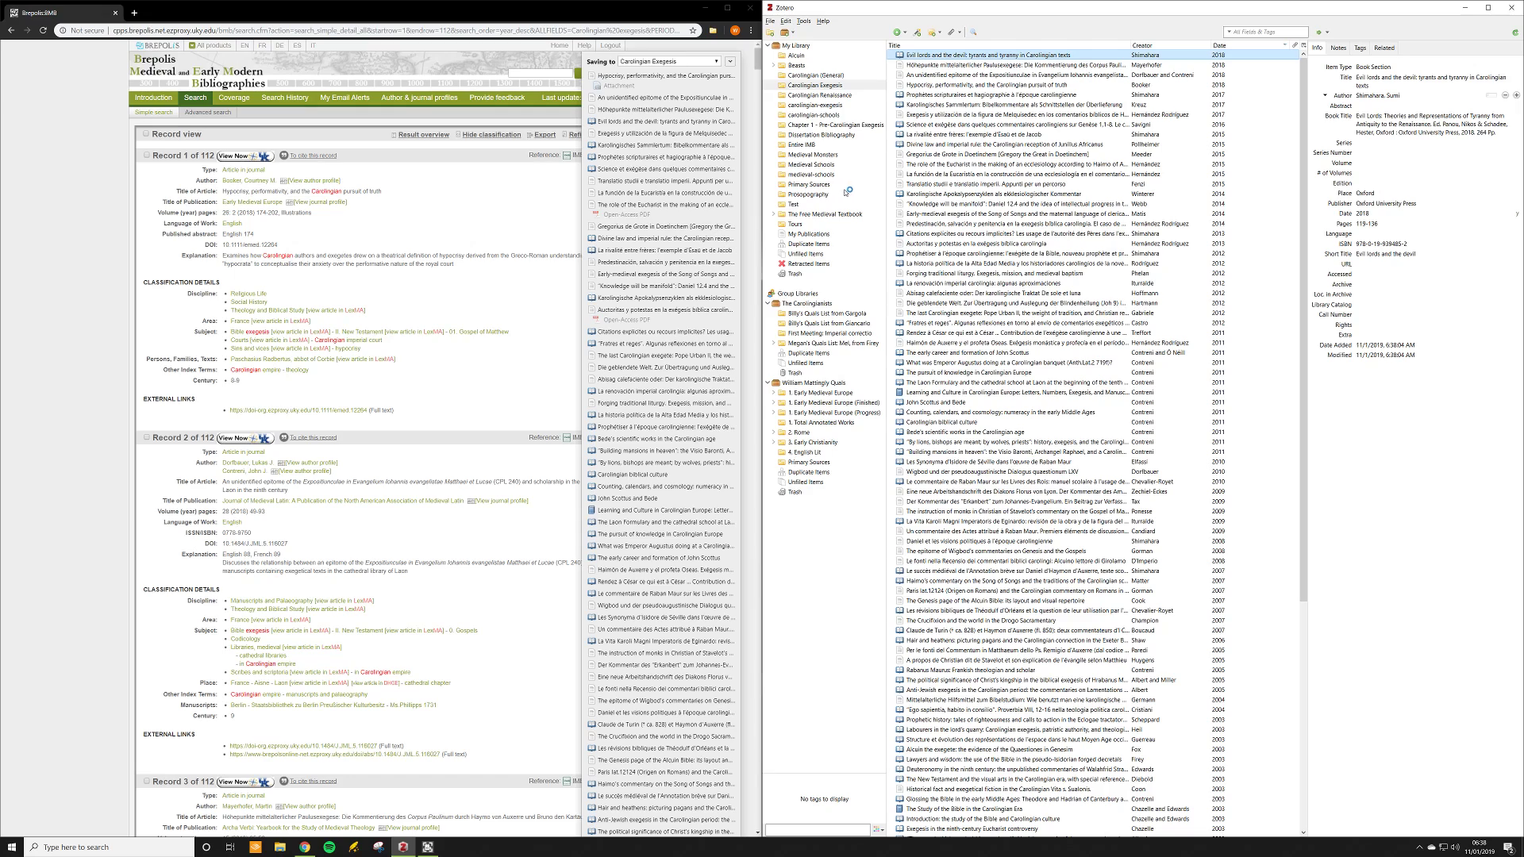
click(992, 65)
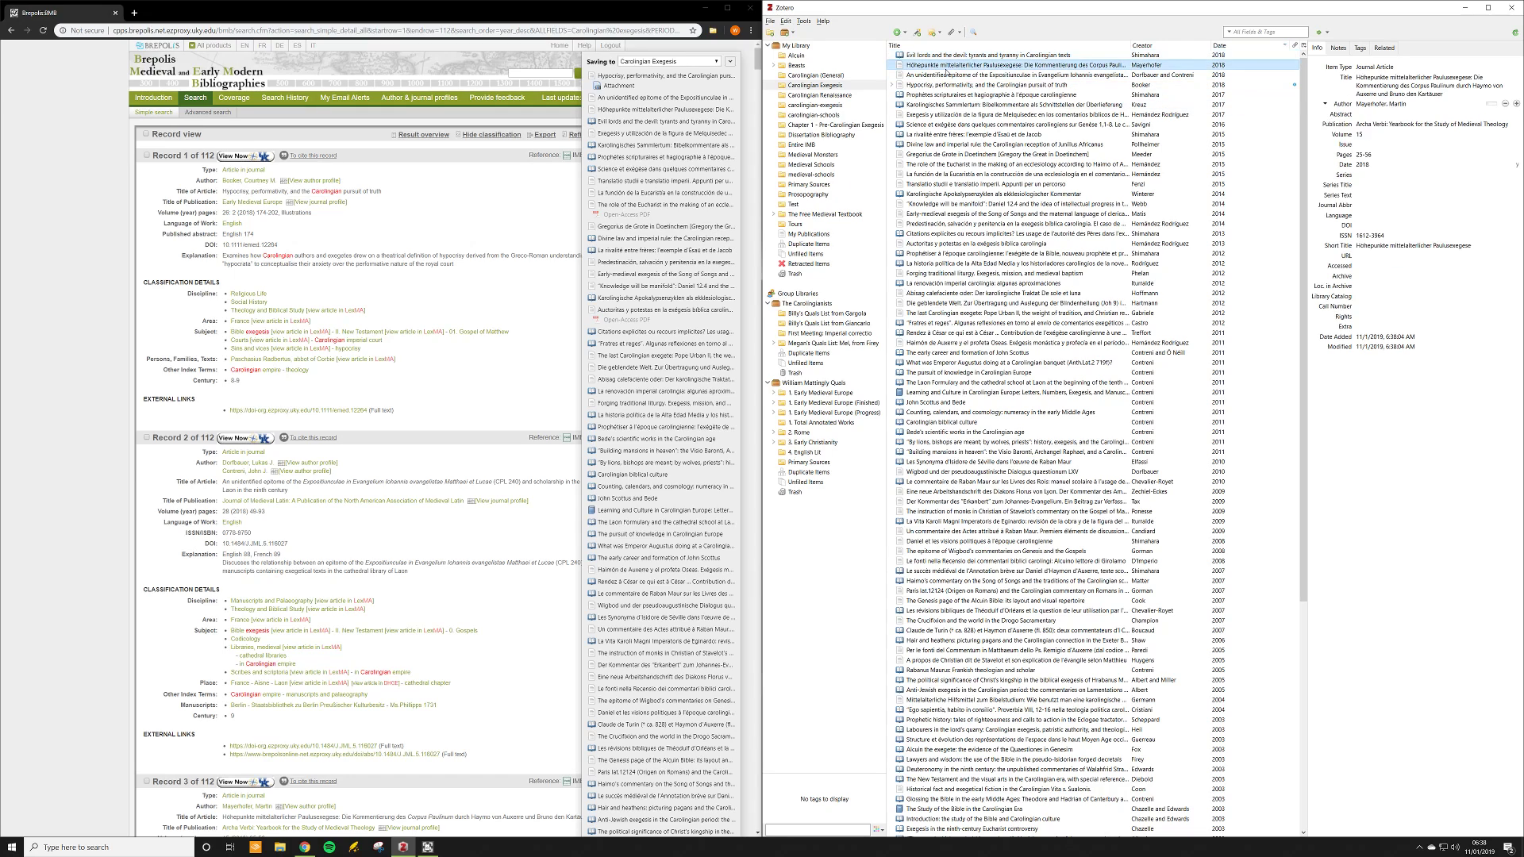
click(1399, 135)
click(1395, 86)
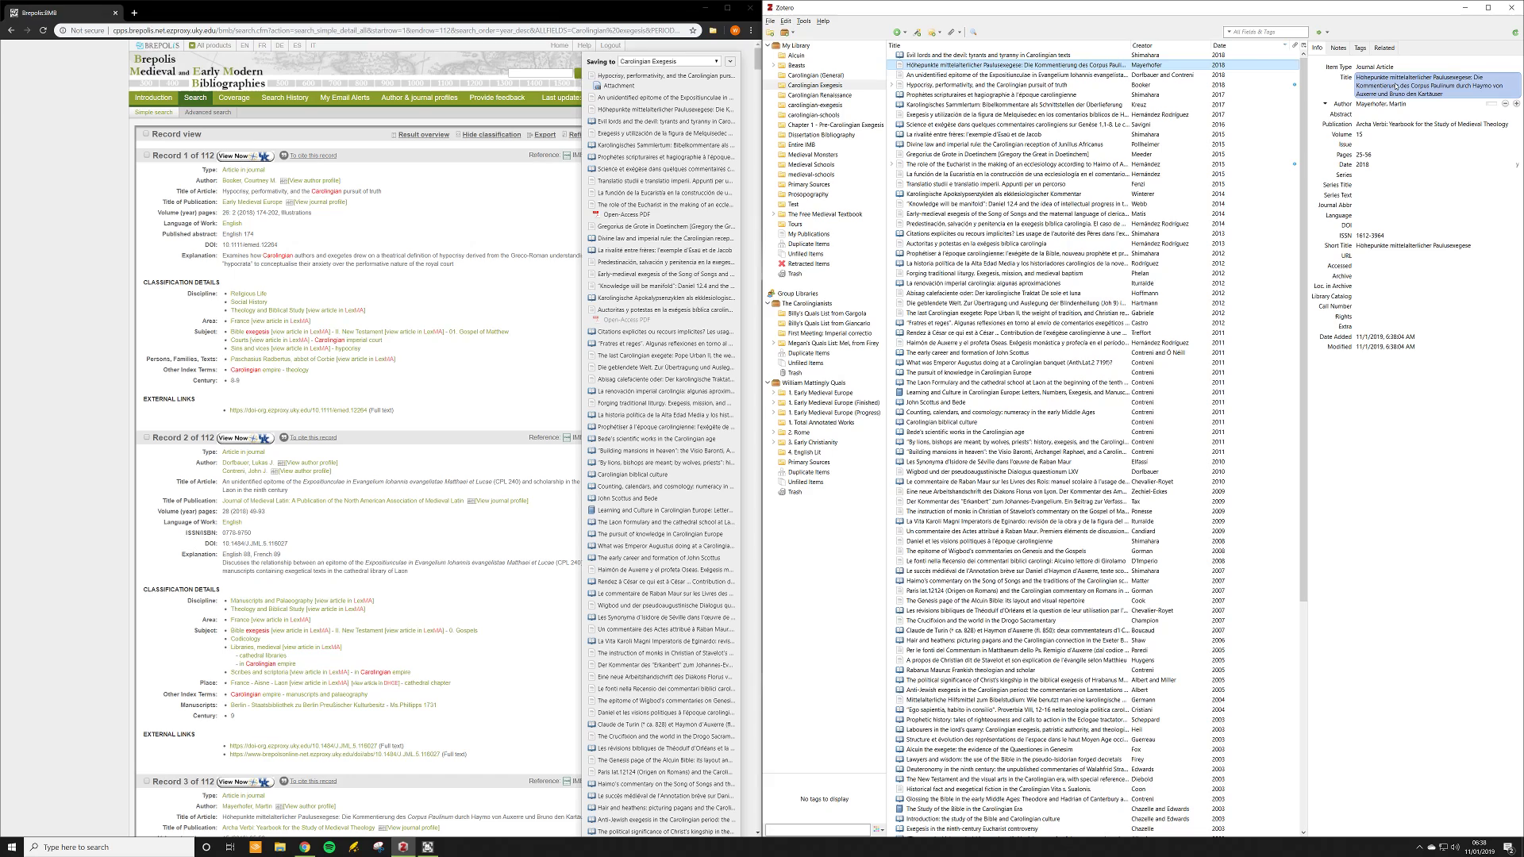
click(1367, 125)
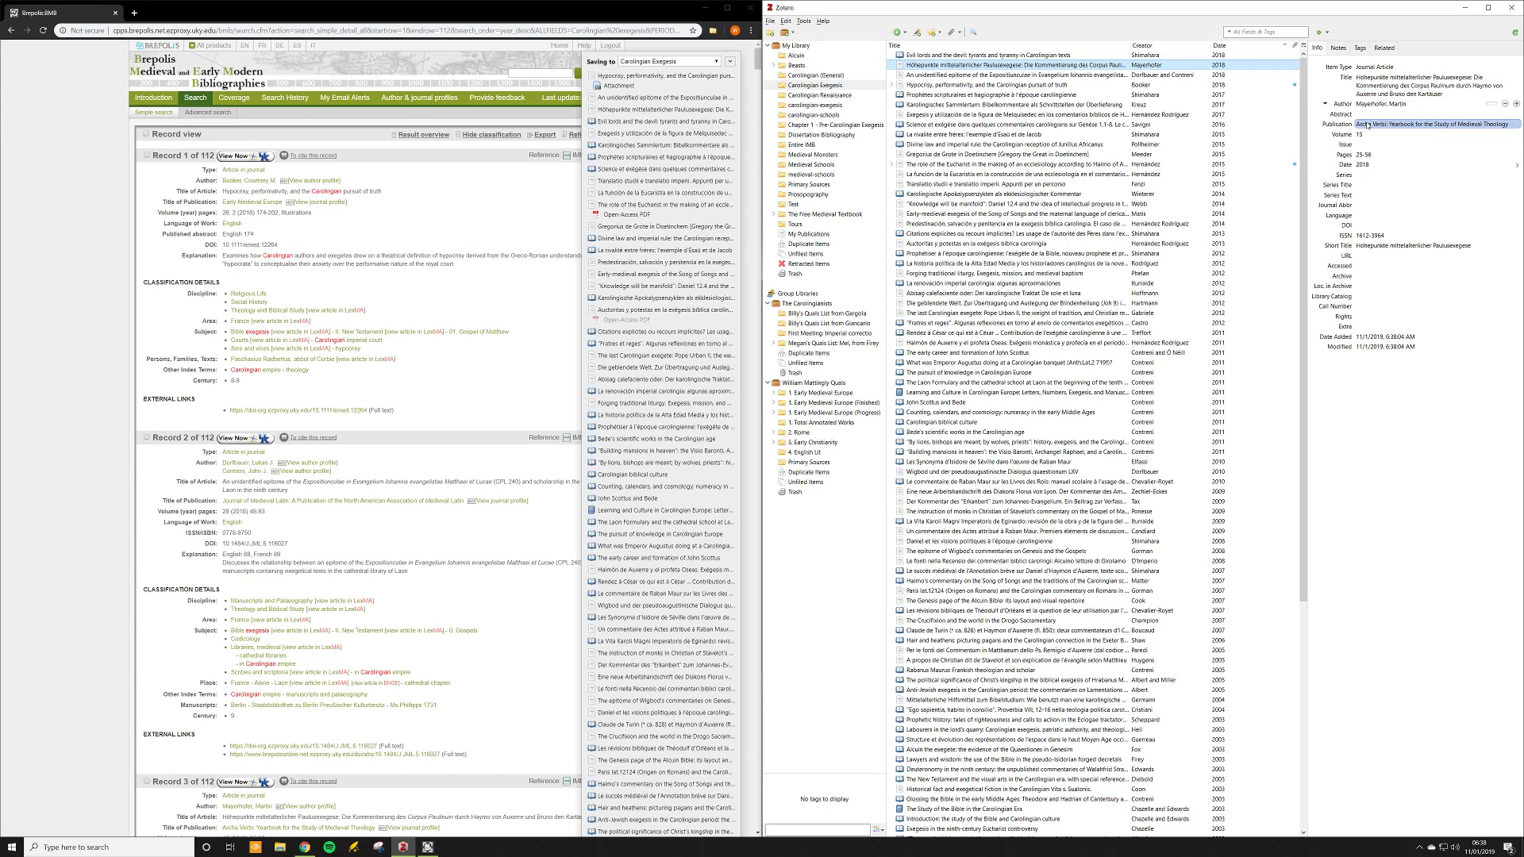
key(Return)
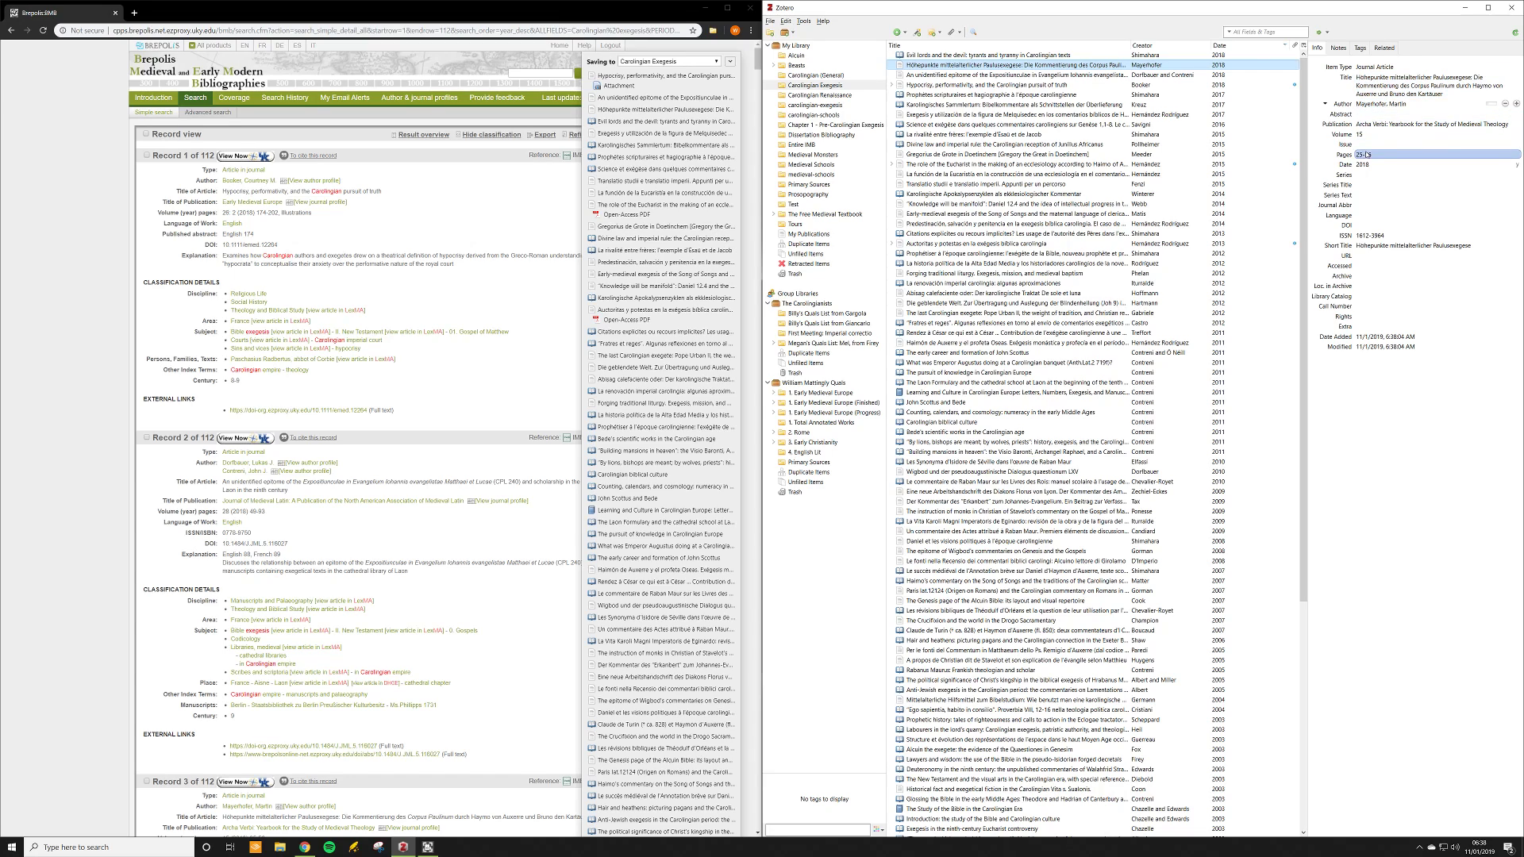
Step: Examine the Book Title field of the "Evil lords and the devil" item for surplus editor, publisher, year and page details
click(929, 58)
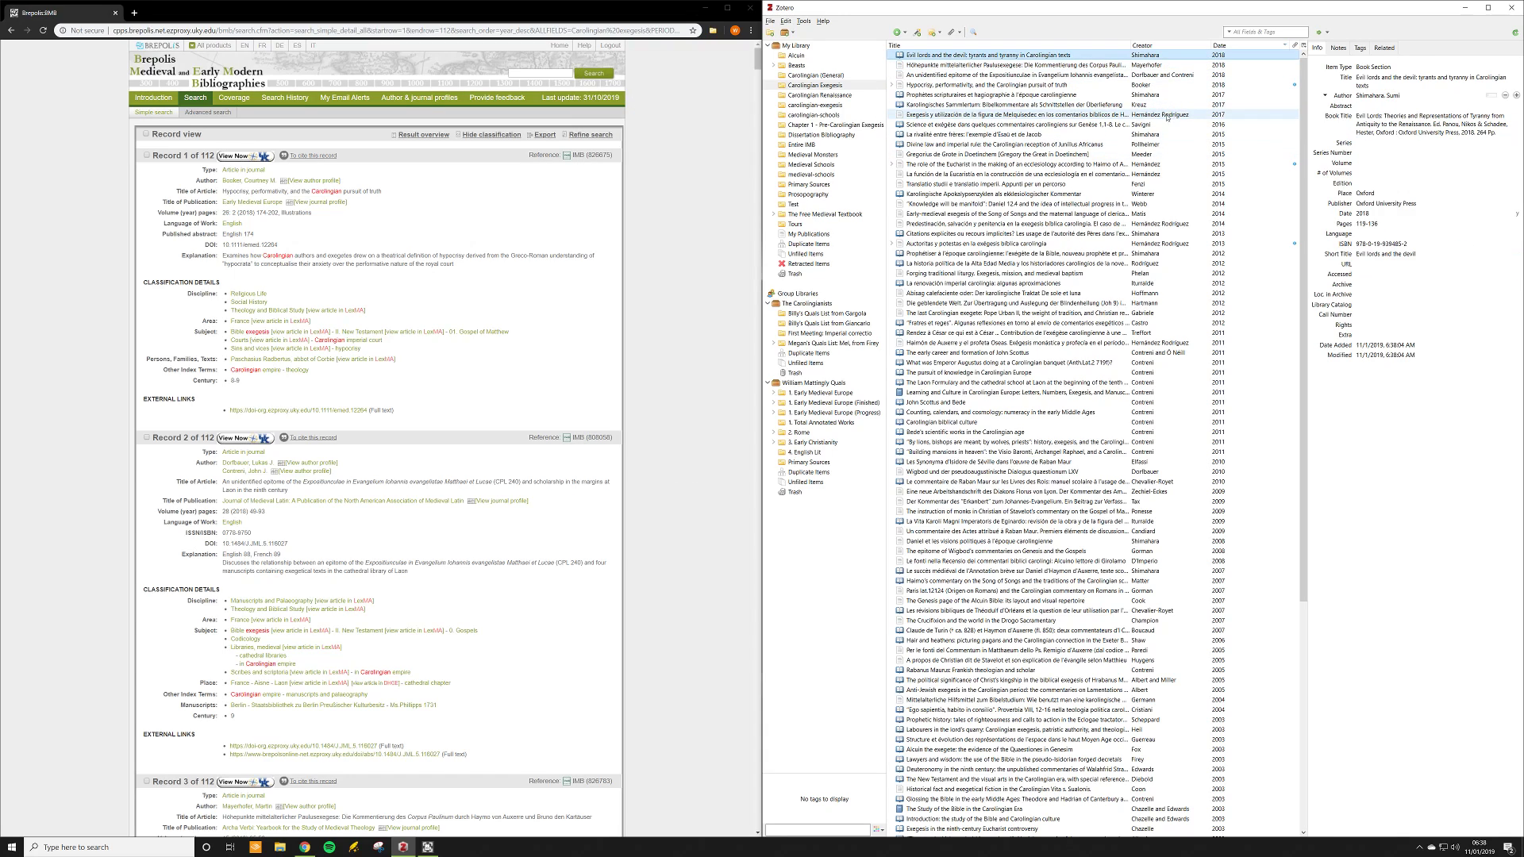
click(1359, 124)
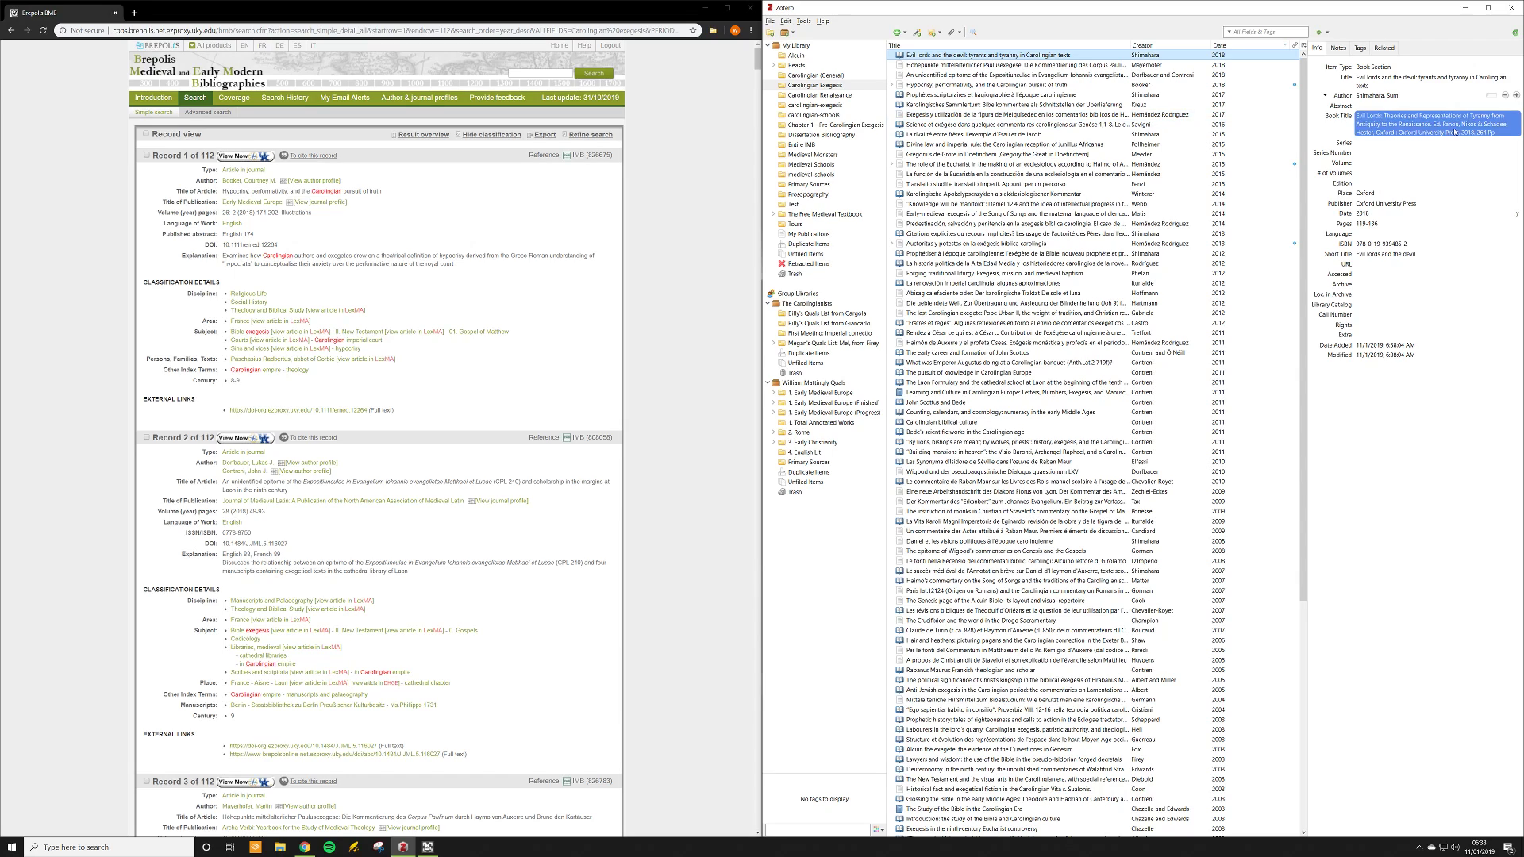
click(1442, 132)
drag(1431, 124, 1490, 144)
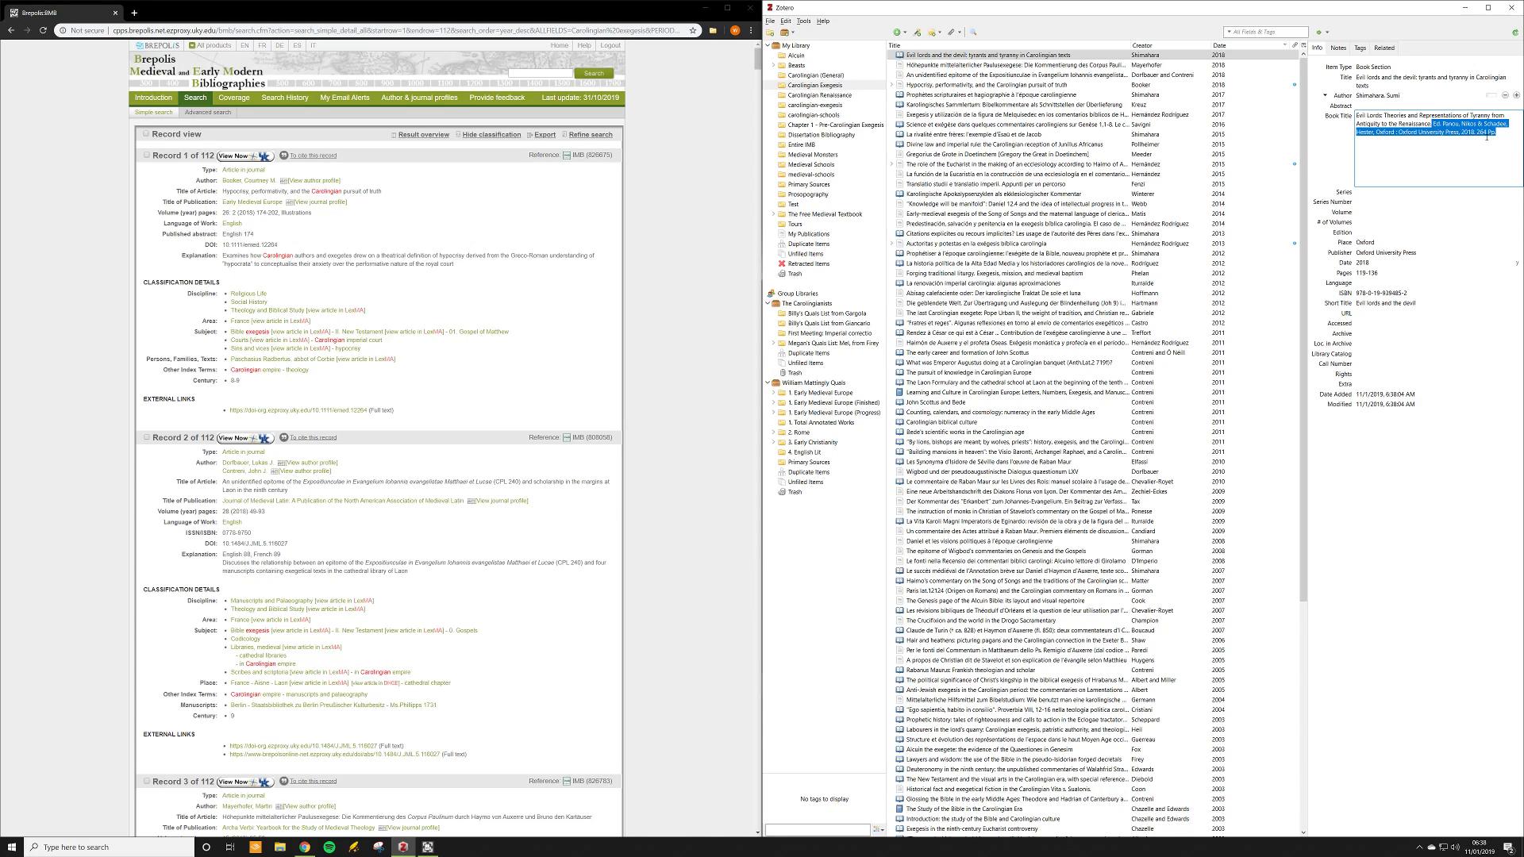
click(1438, 125)
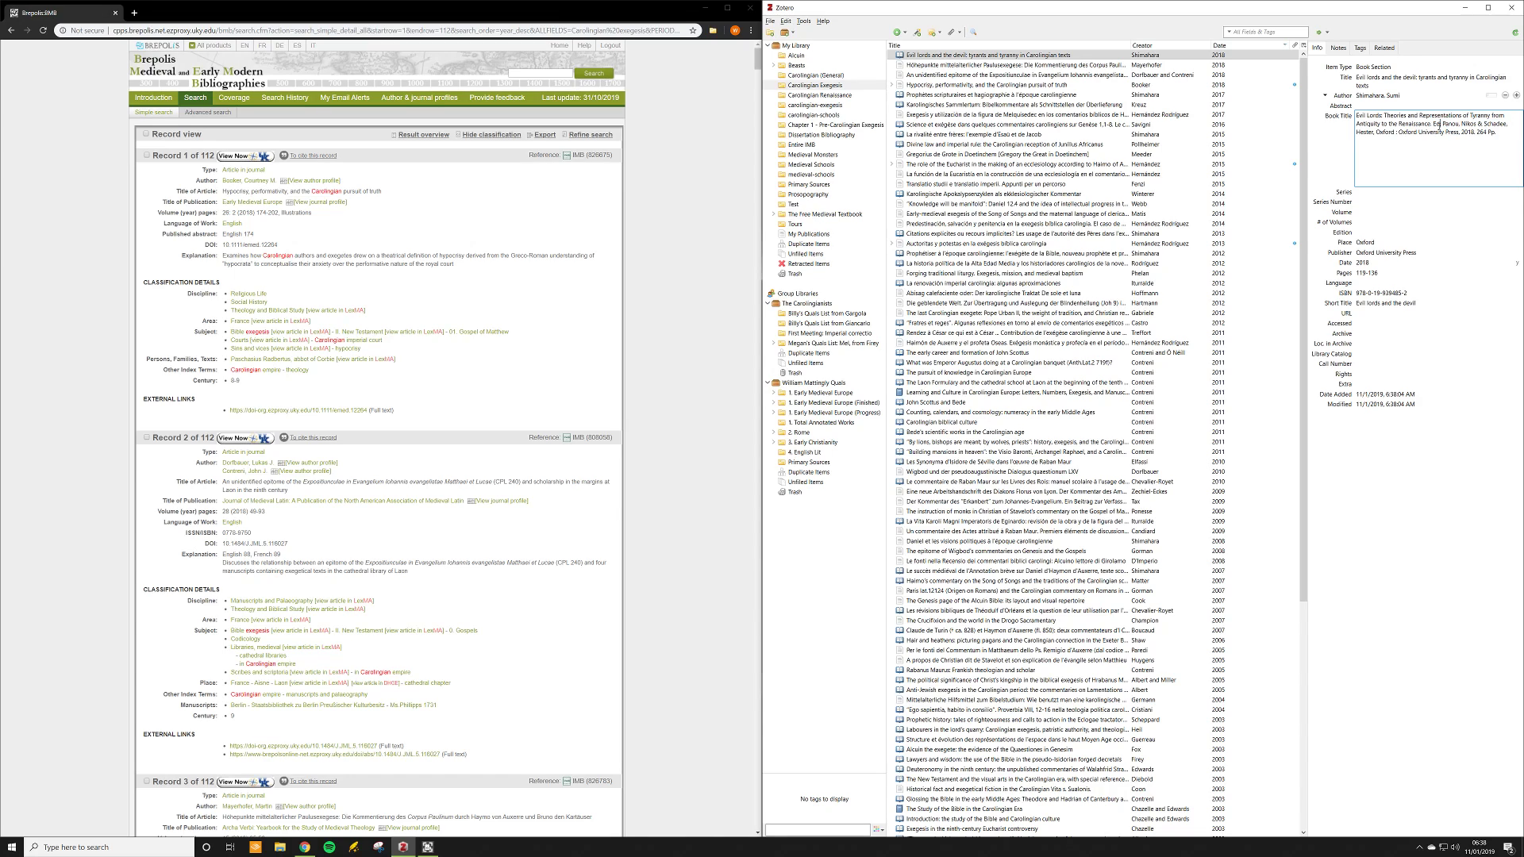
right_click(1433, 123)
click(1358, 134)
key(ctrl+a)
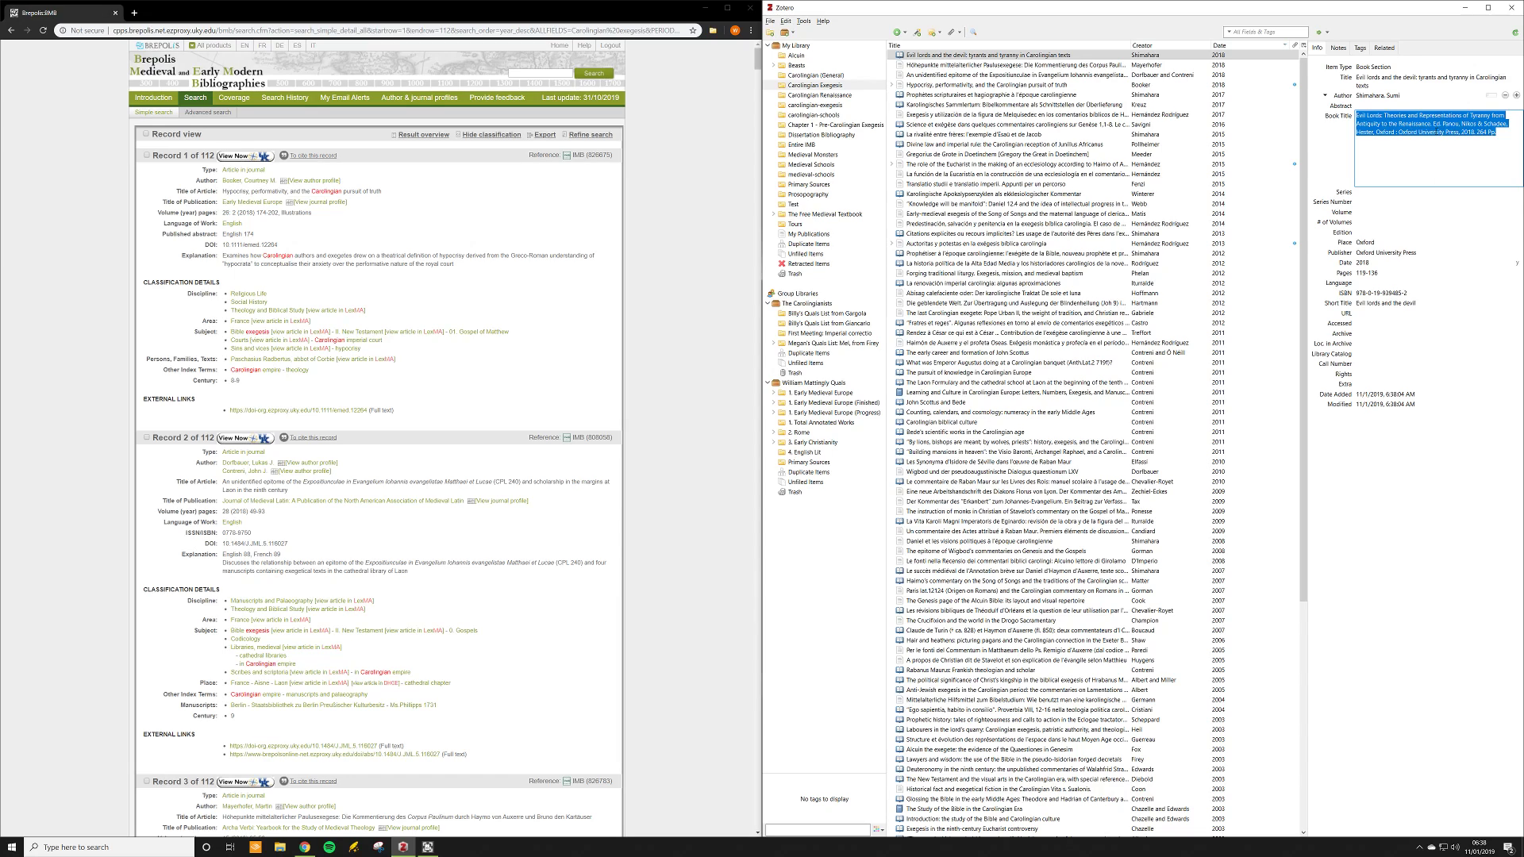
click(1449, 124)
drag(1398, 133, 1500, 133)
click(1476, 132)
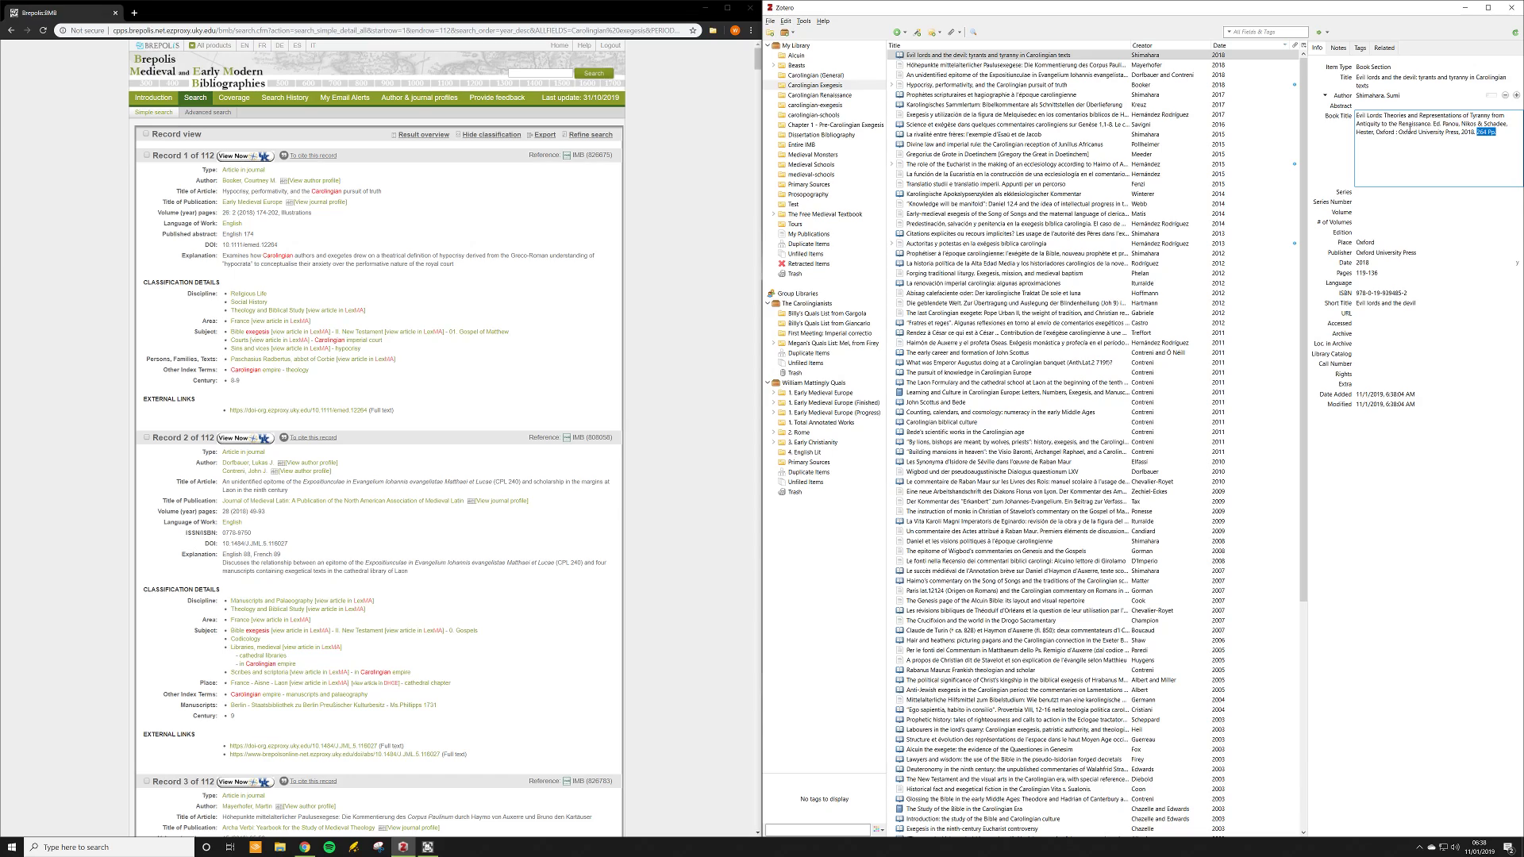
drag(1432, 125, 1501, 140)
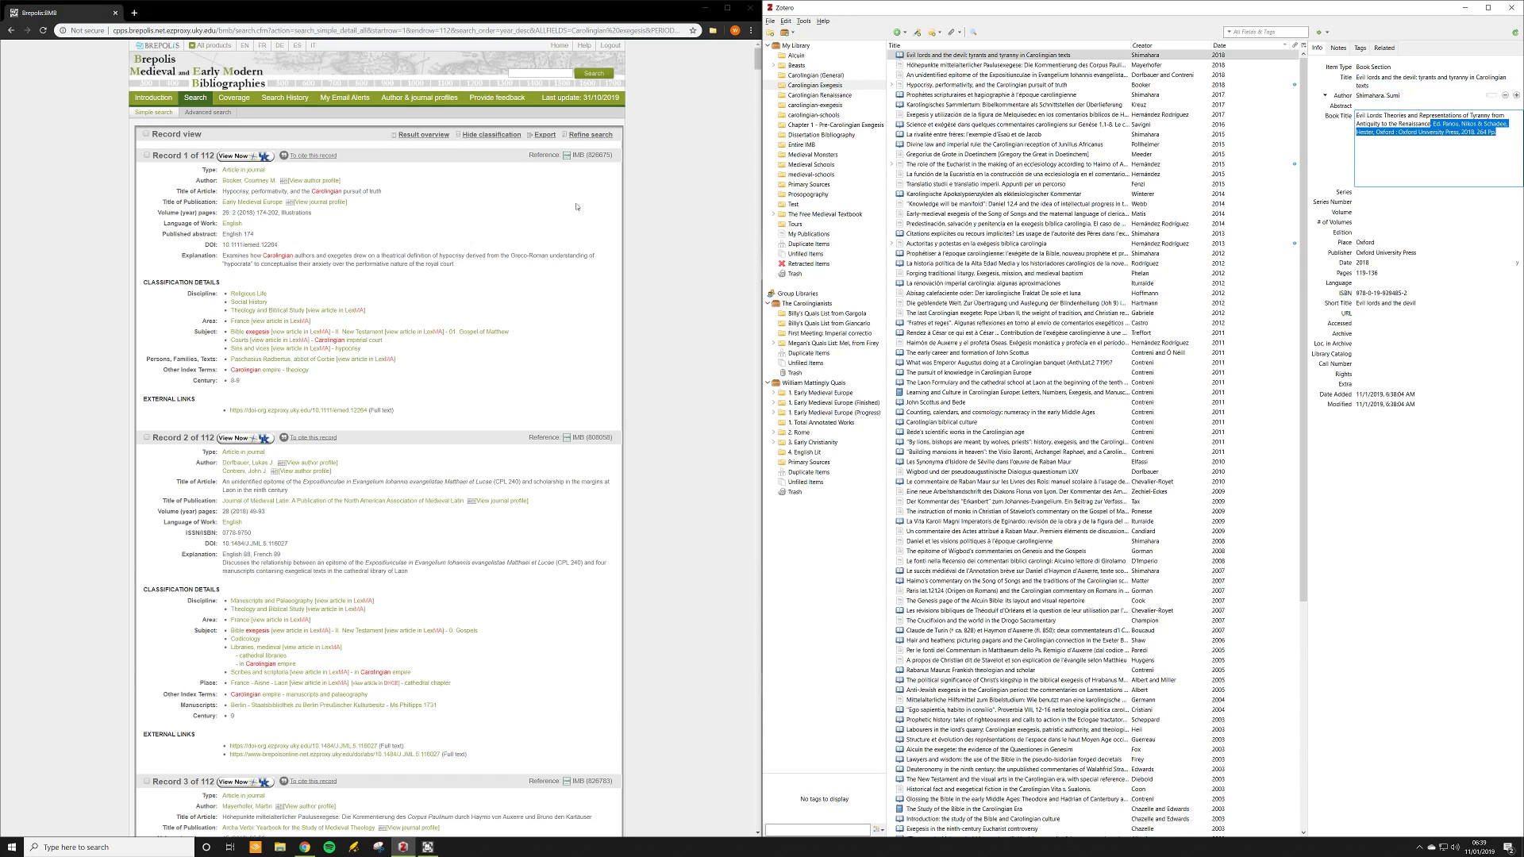
Step: Find the "Evil lords and the devil" record on the Brepolis page by searching the page for "evil lo"
click(697, 178)
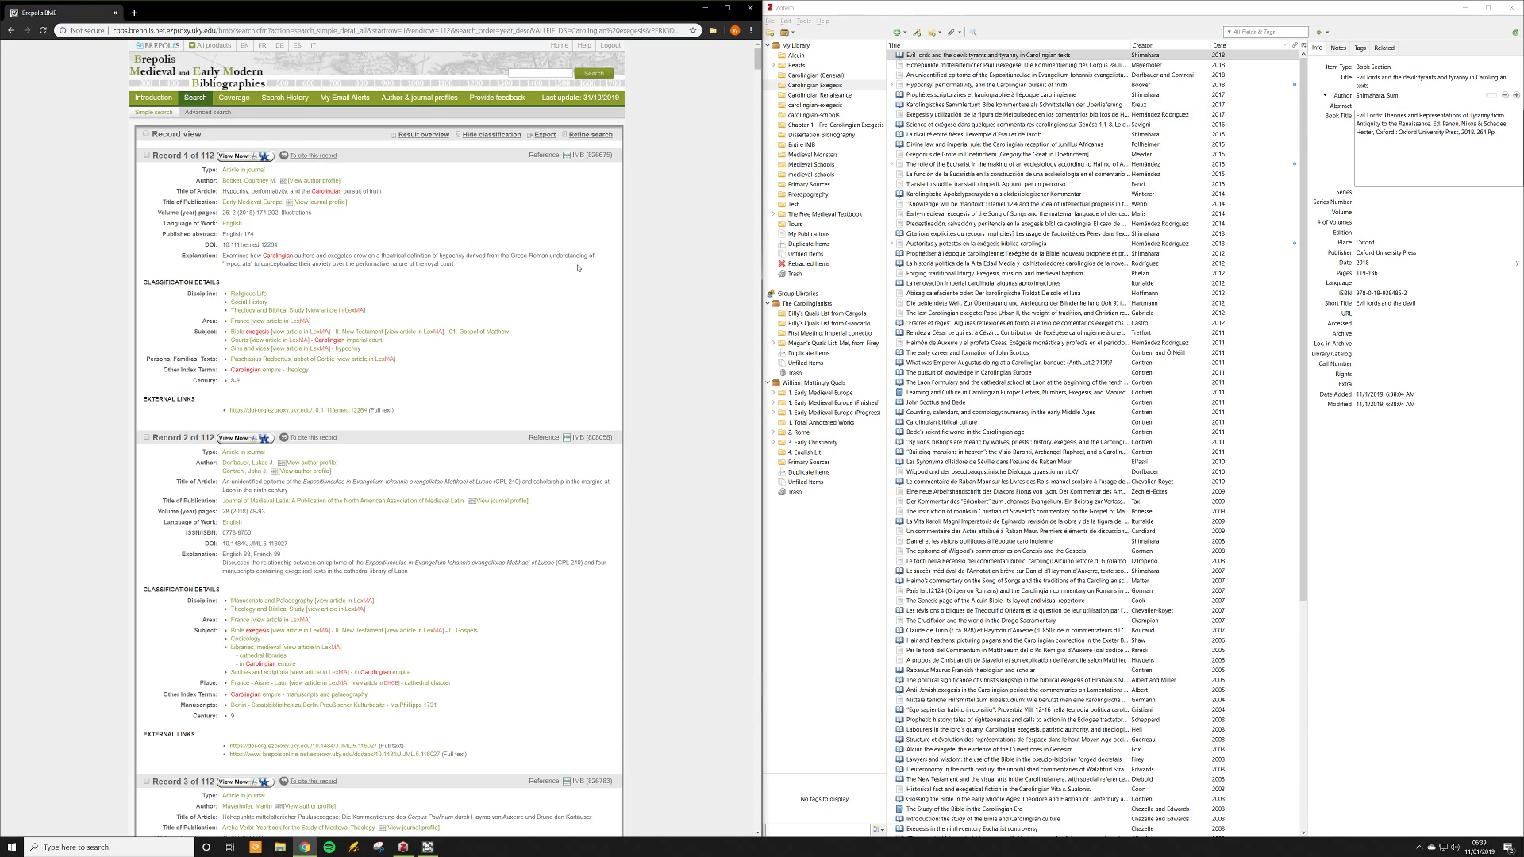
scroll(577, 264, down, 5)
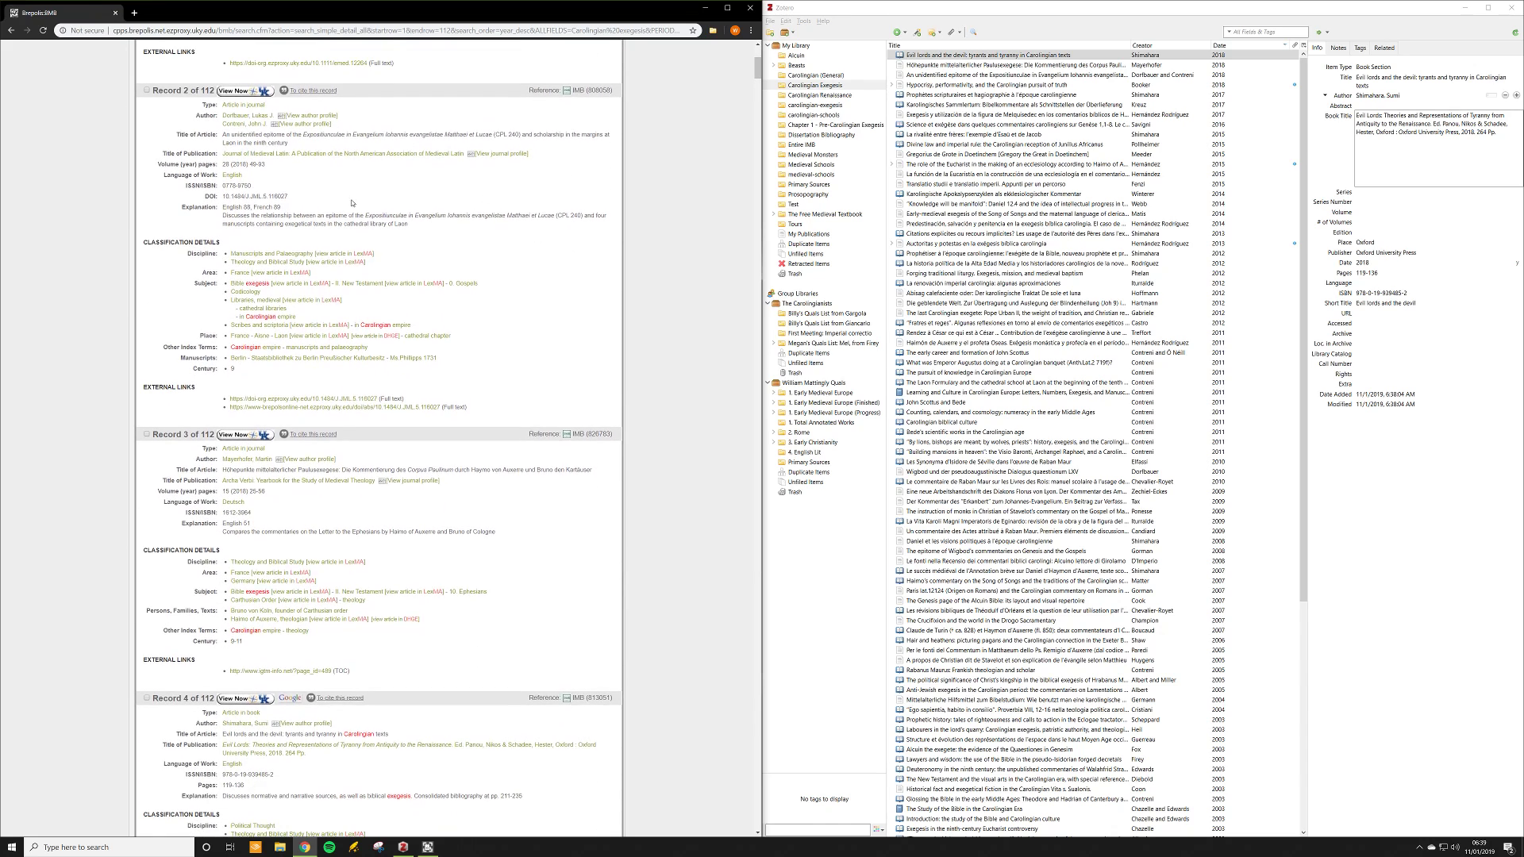
scroll(354, 208, down, 3)
key(ctrl+f)
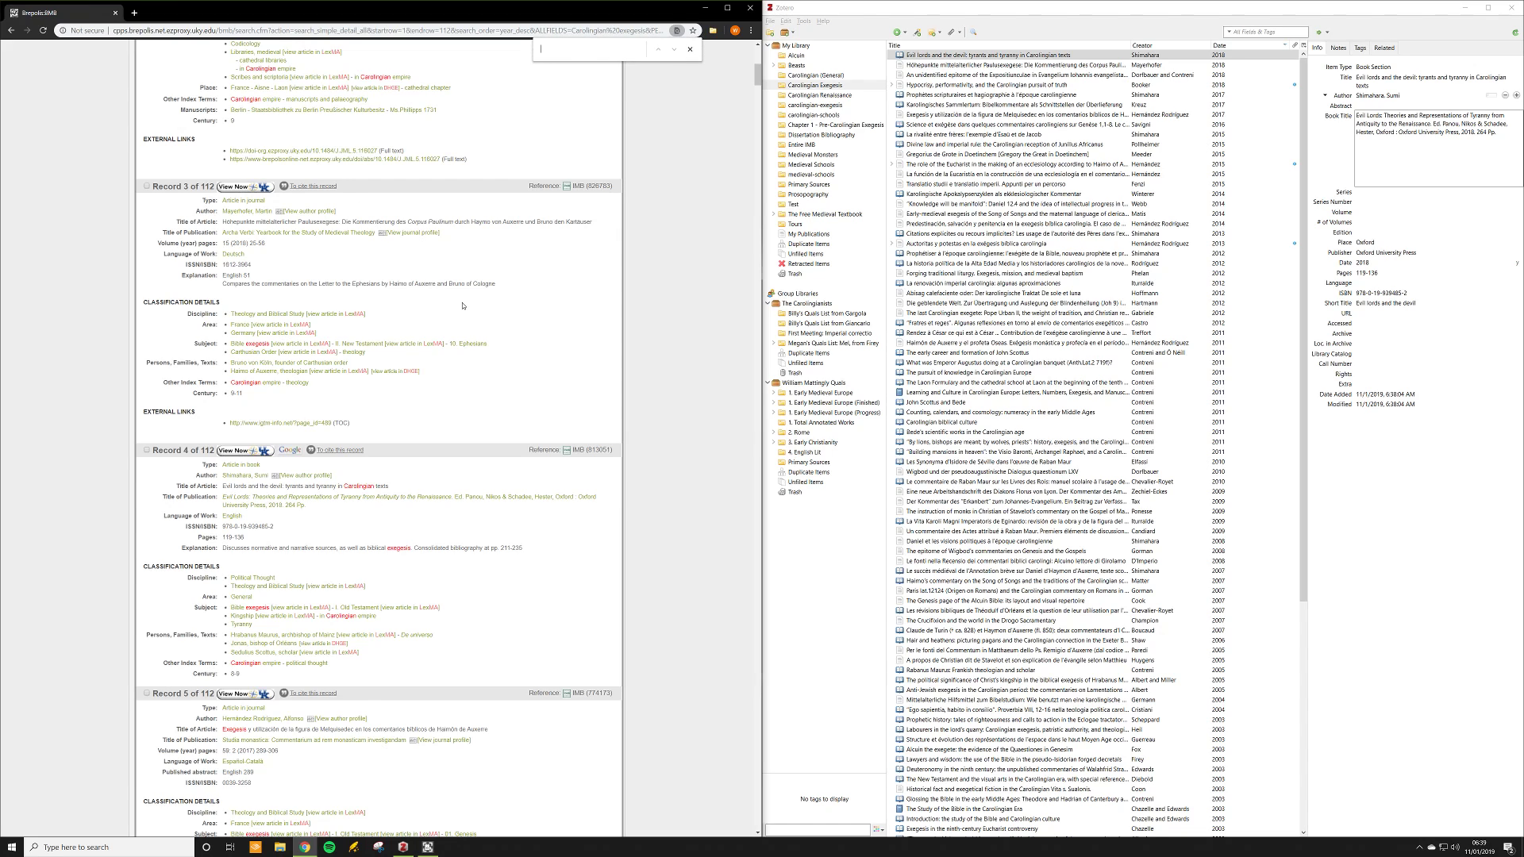
text(evil lo)
key(Escape)
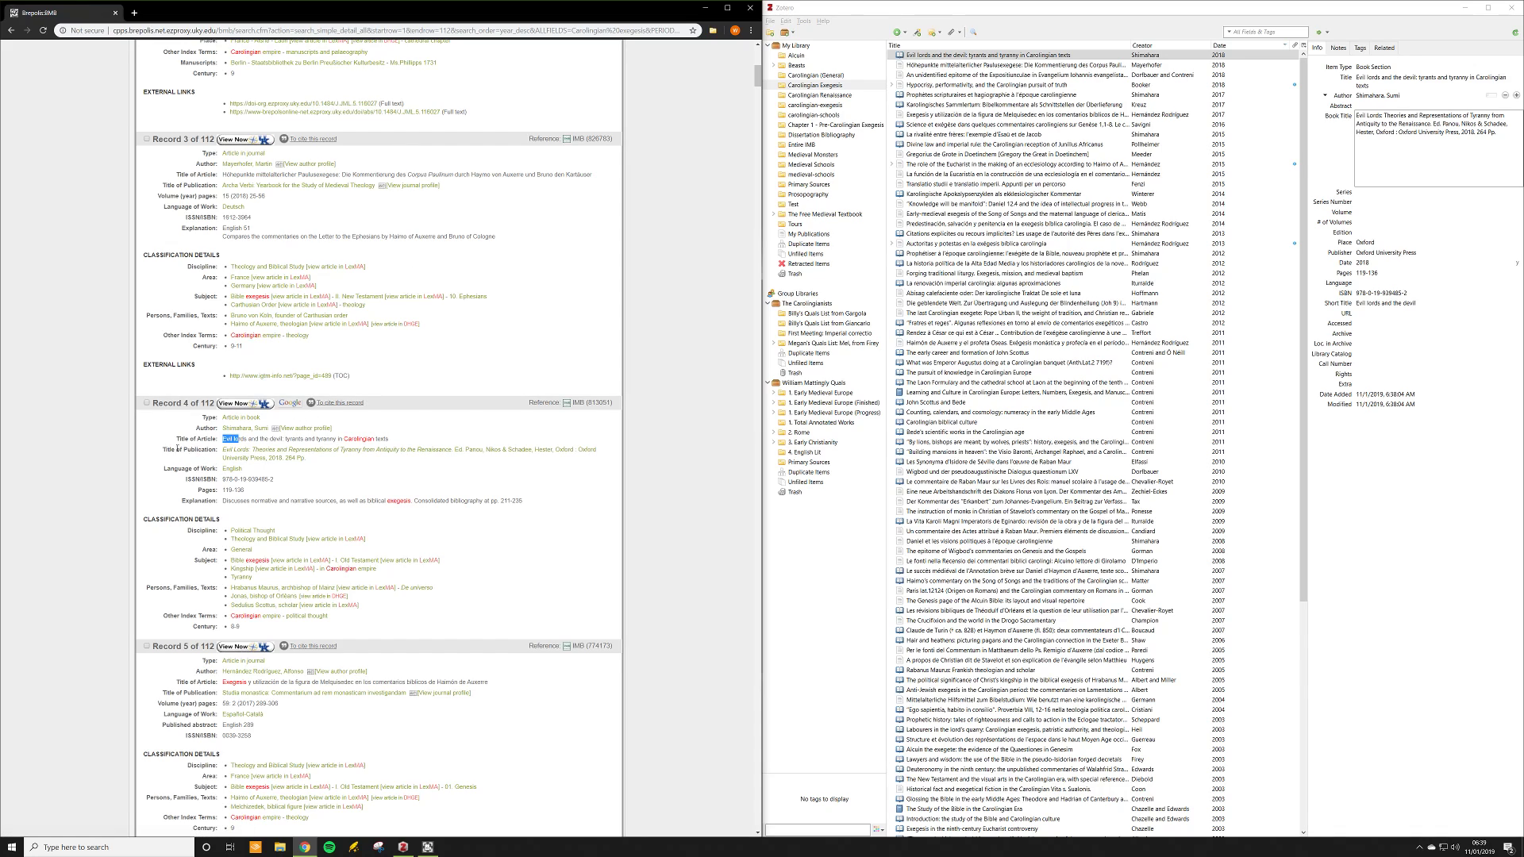
Step: Examine the Title of Publication entry in record 4, comparing its label with the full text it holds
drag(162, 449, 216, 450)
drag(311, 458, 418, 451)
click(368, 468)
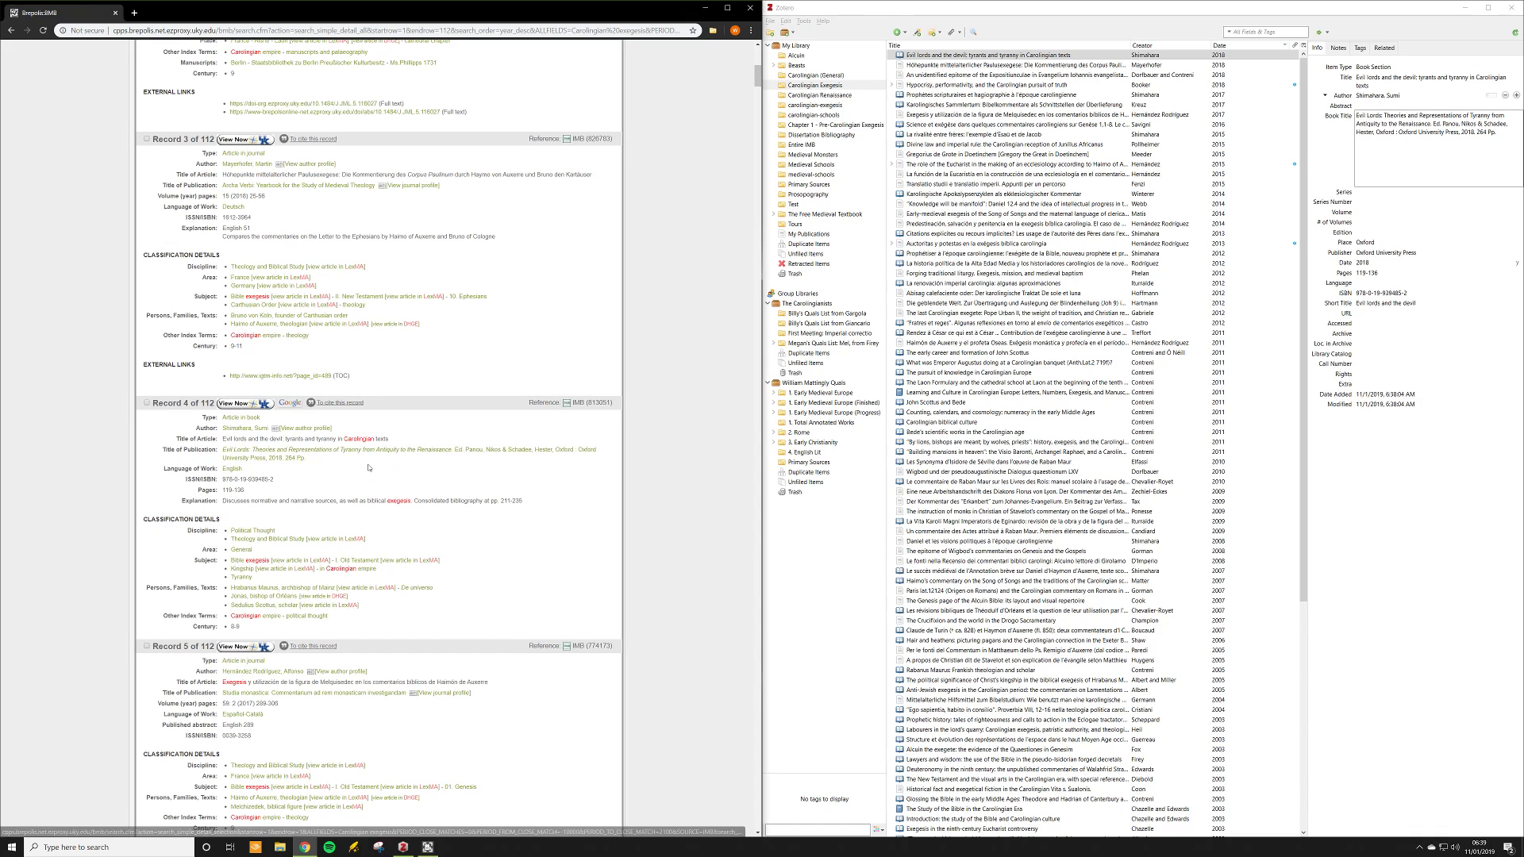
drag(309, 458, 226, 450)
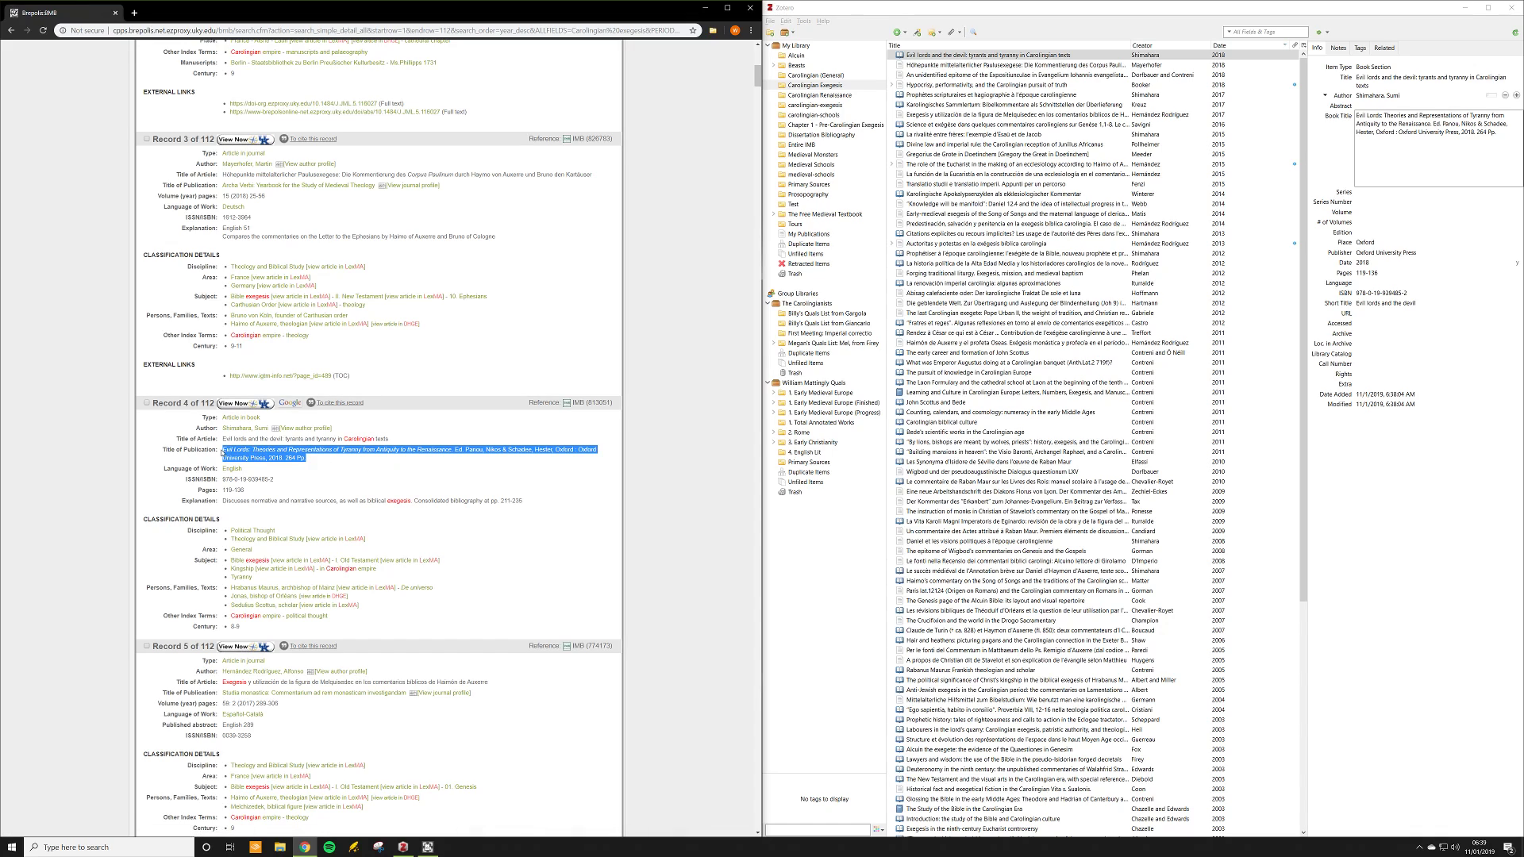
drag(163, 450, 219, 450)
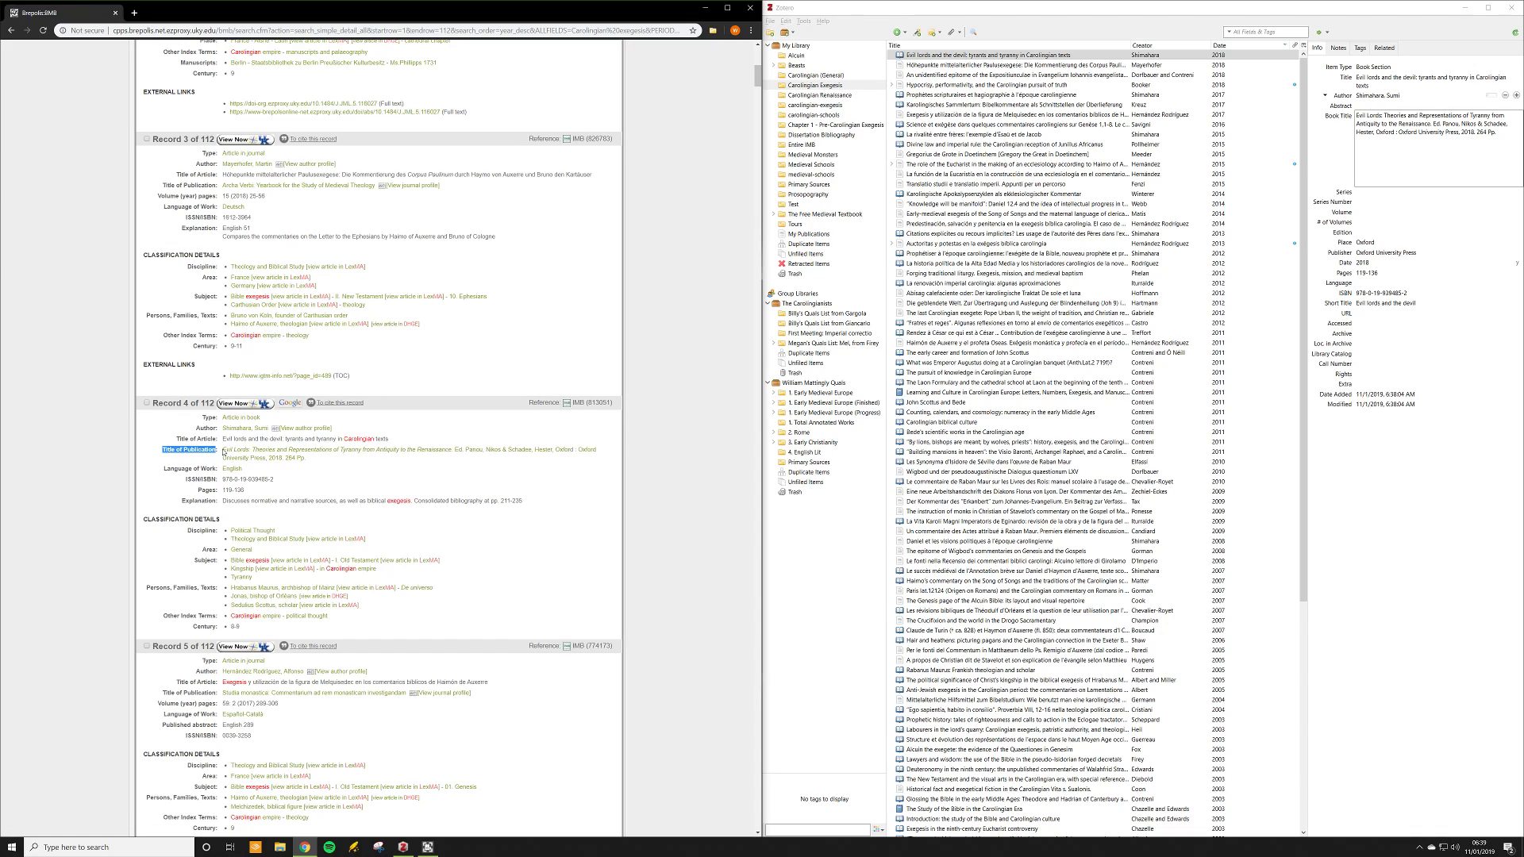
drag(321, 465, 227, 451)
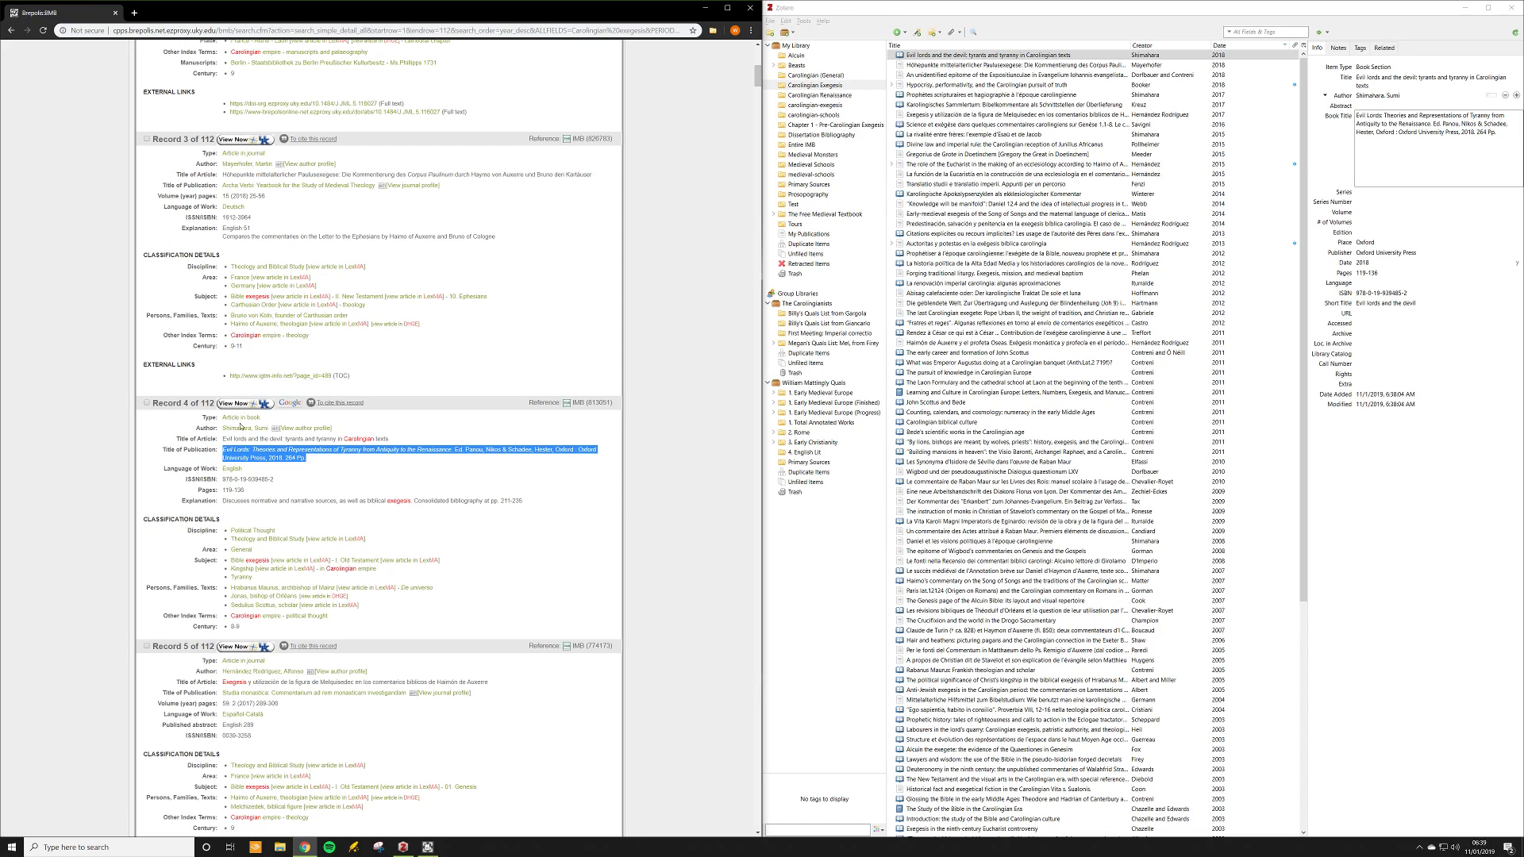
Step: Set up an export of the Brepolis records with file name "carolingian exegesis" in the Refworks Tagged Format
scroll(292, 433, up, 1)
scroll(292, 432, up, 8)
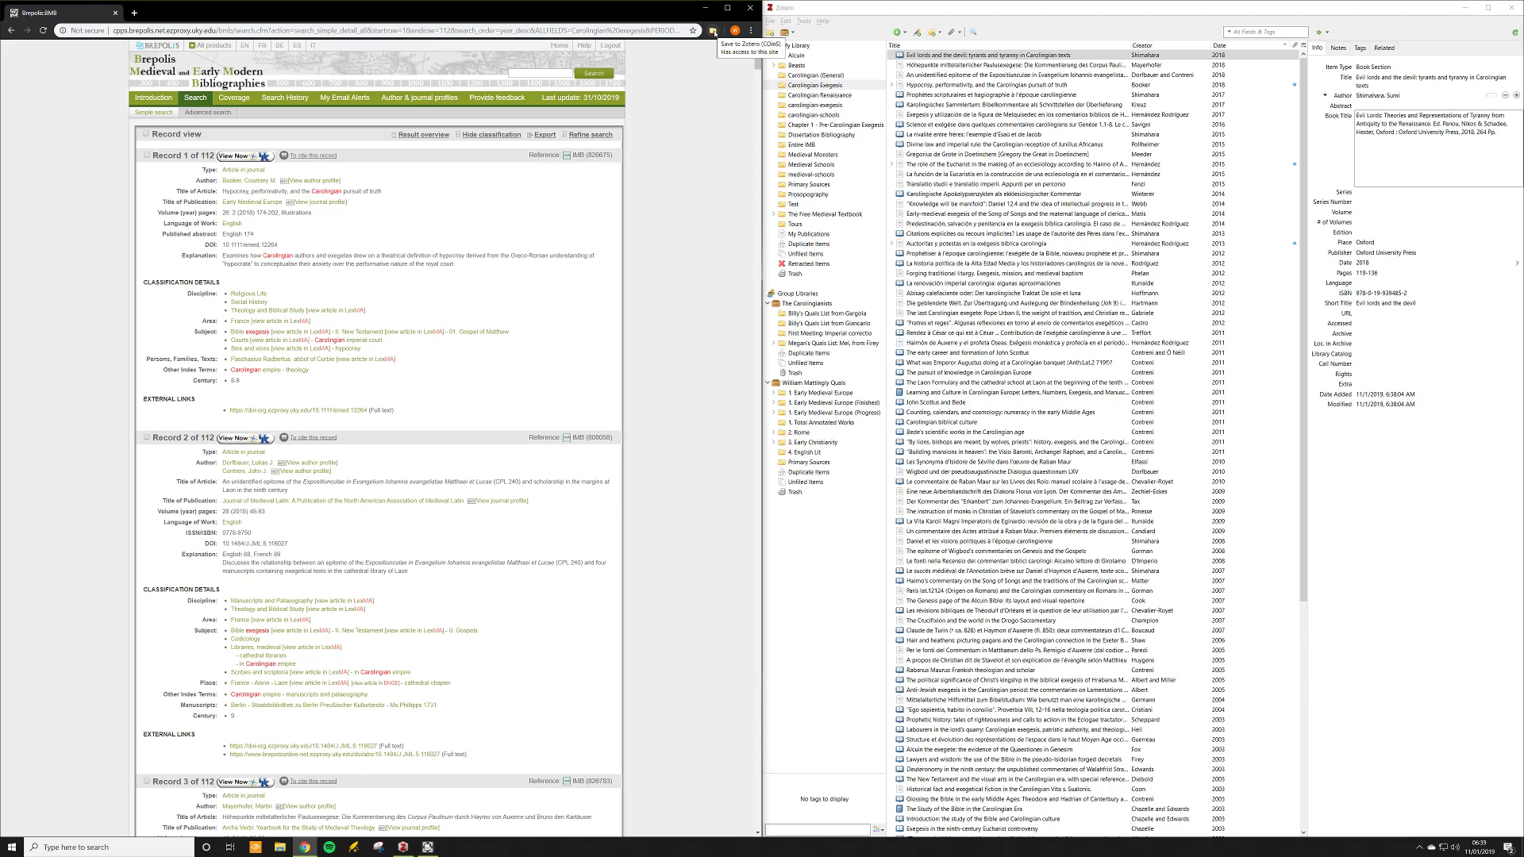
click(546, 135)
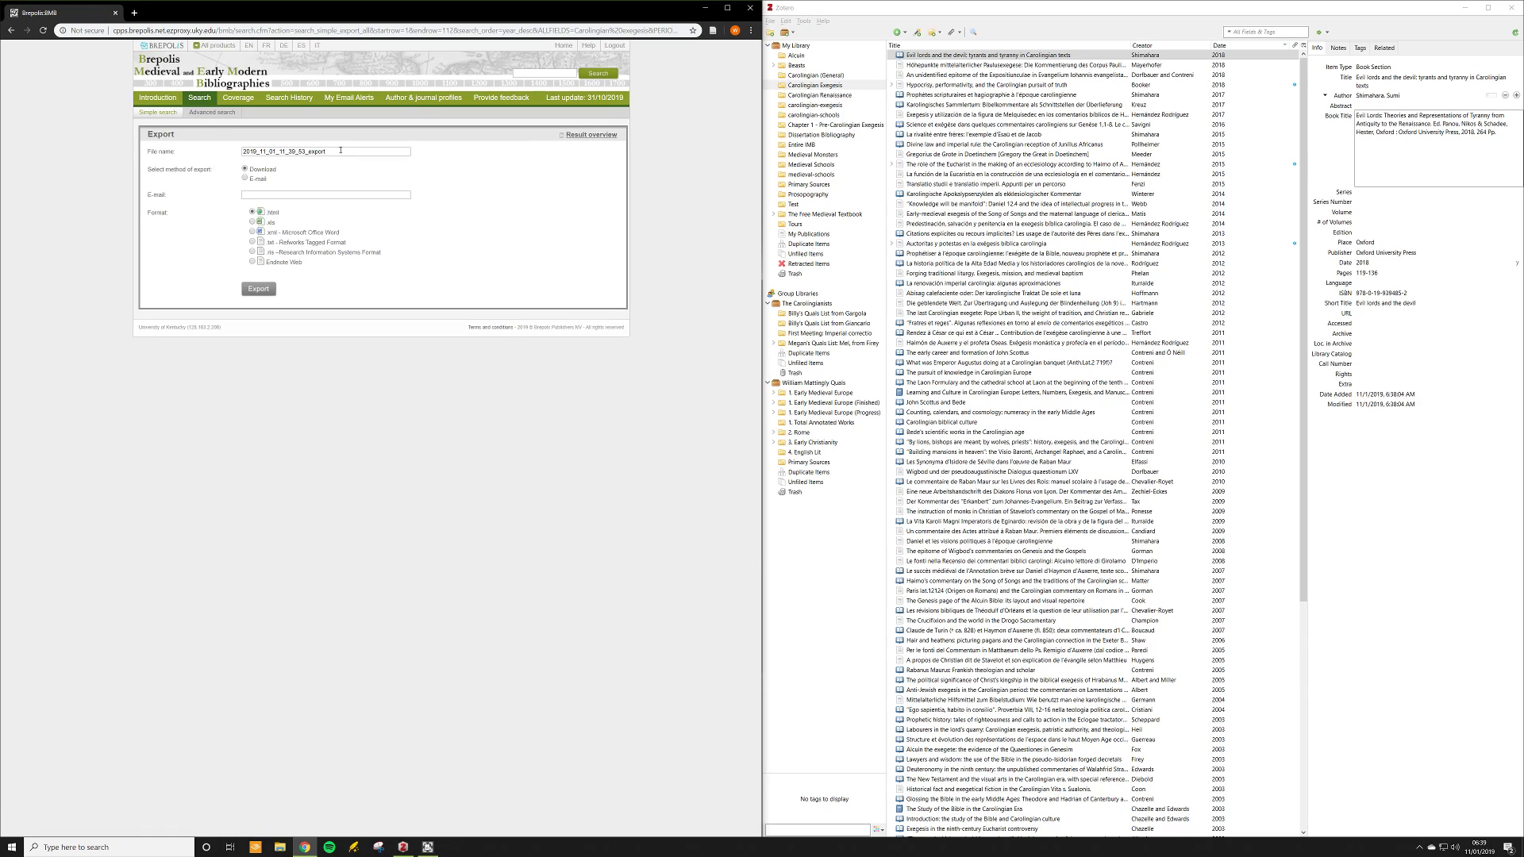
double_click(341, 149)
text(cardlingi)
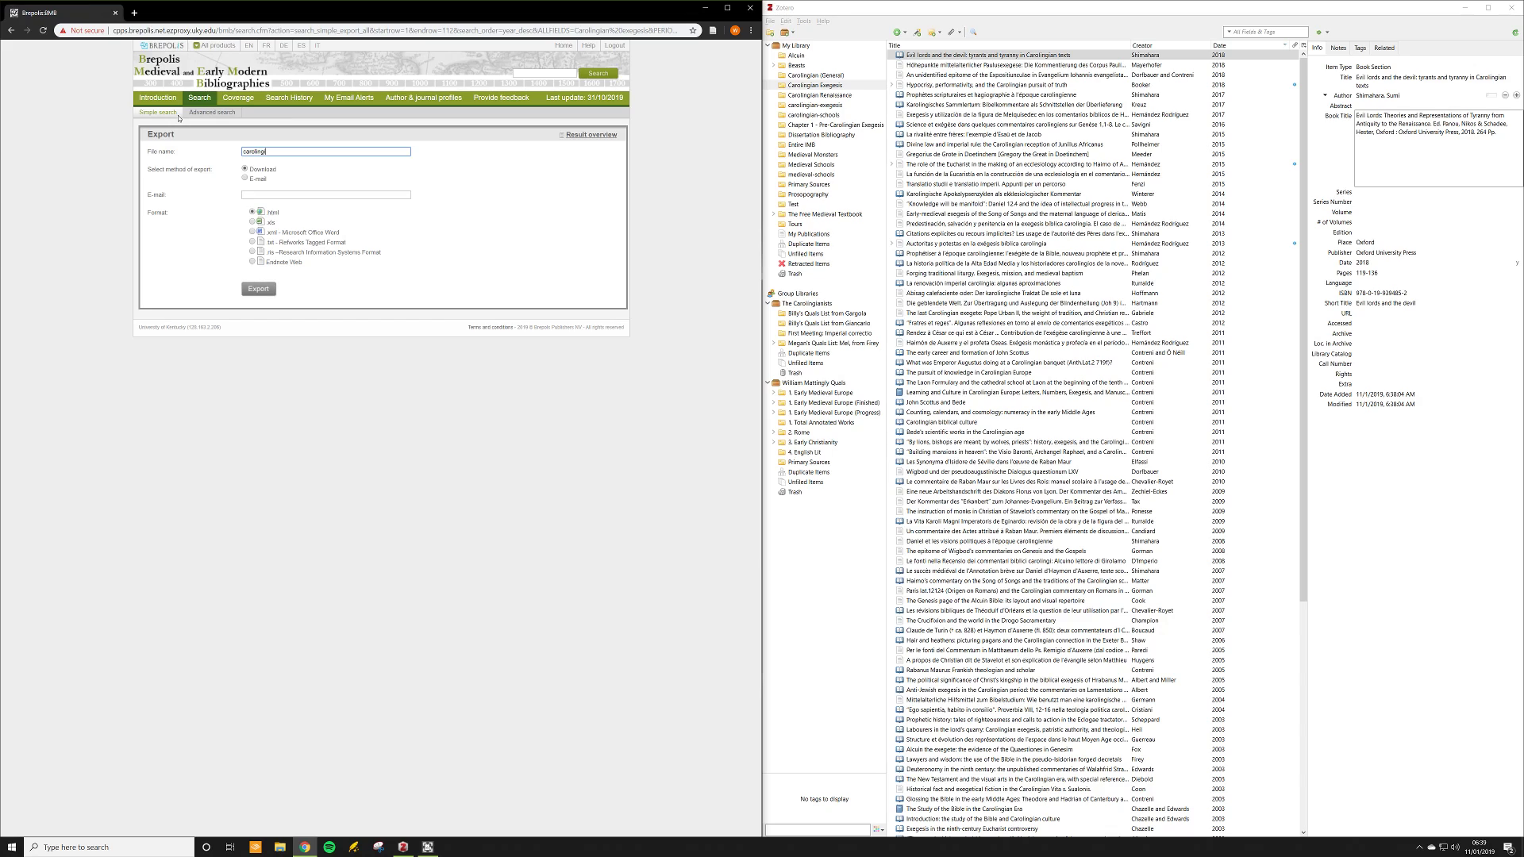
text(an exegesis)
click(291, 246)
Step: Remove all items from the Carolingian Exegesis collection in Zotero
click(1008, 214)
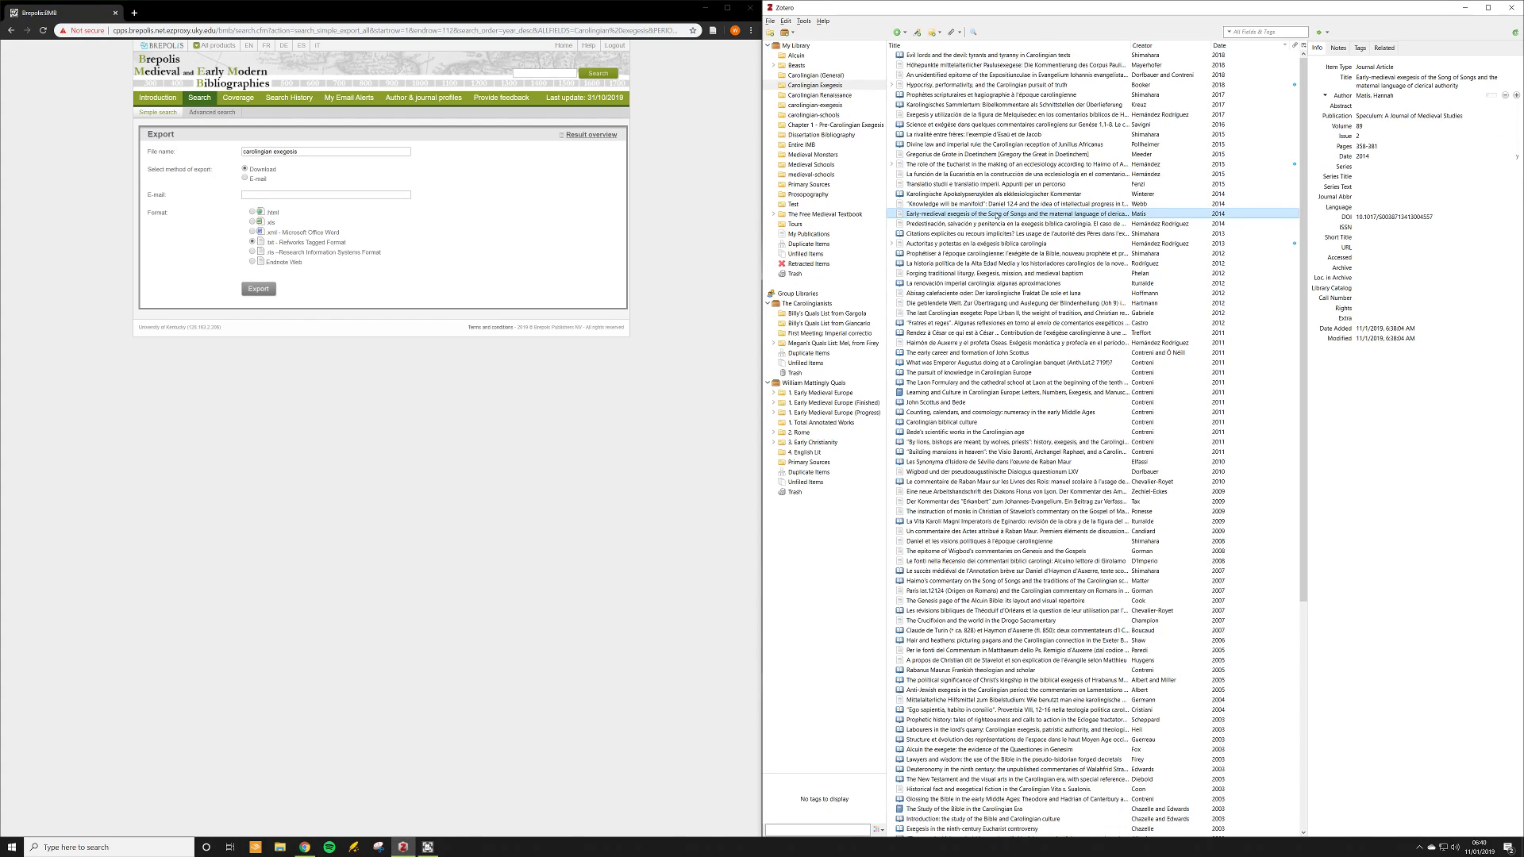
key(ctrl+a)
key(Delete)
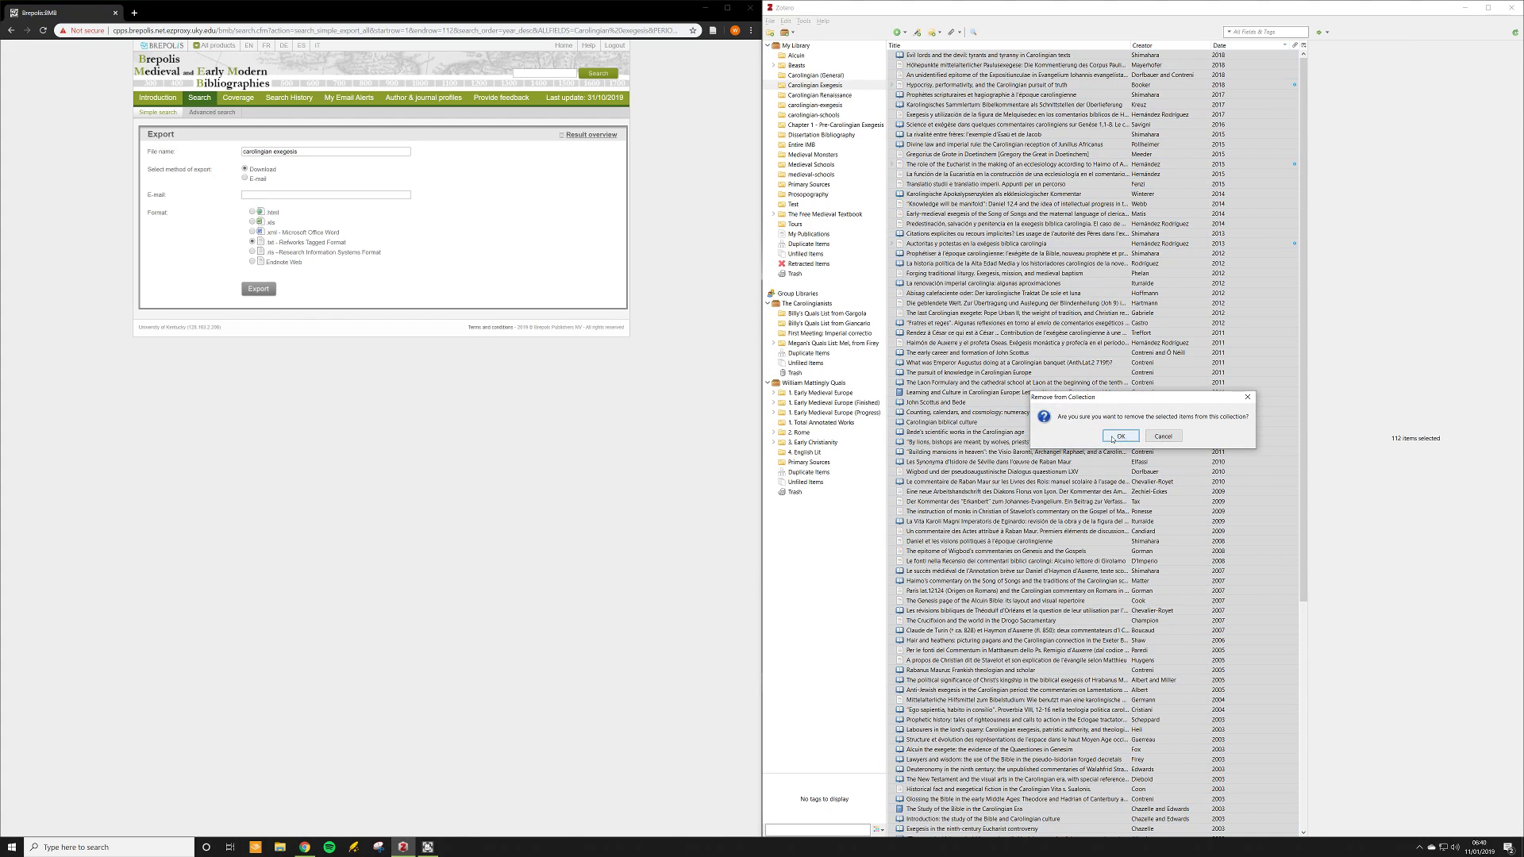
click(1119, 436)
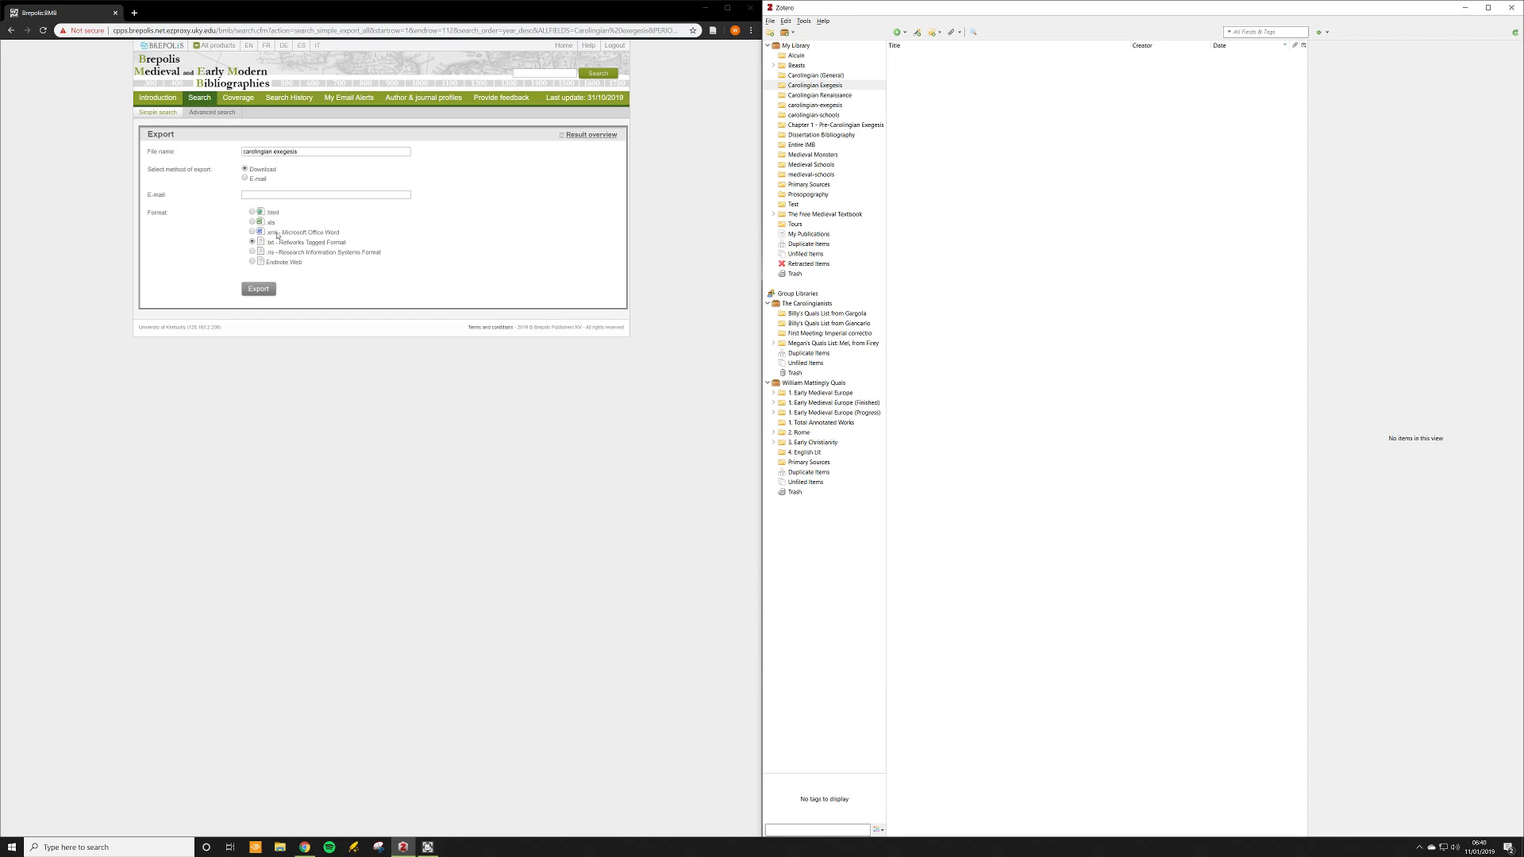
Step: Download the Brepolis export and import the "carolingian-exegesis (1)" text file into Zotero as a new collection, copying files to the storage folder
click(259, 288)
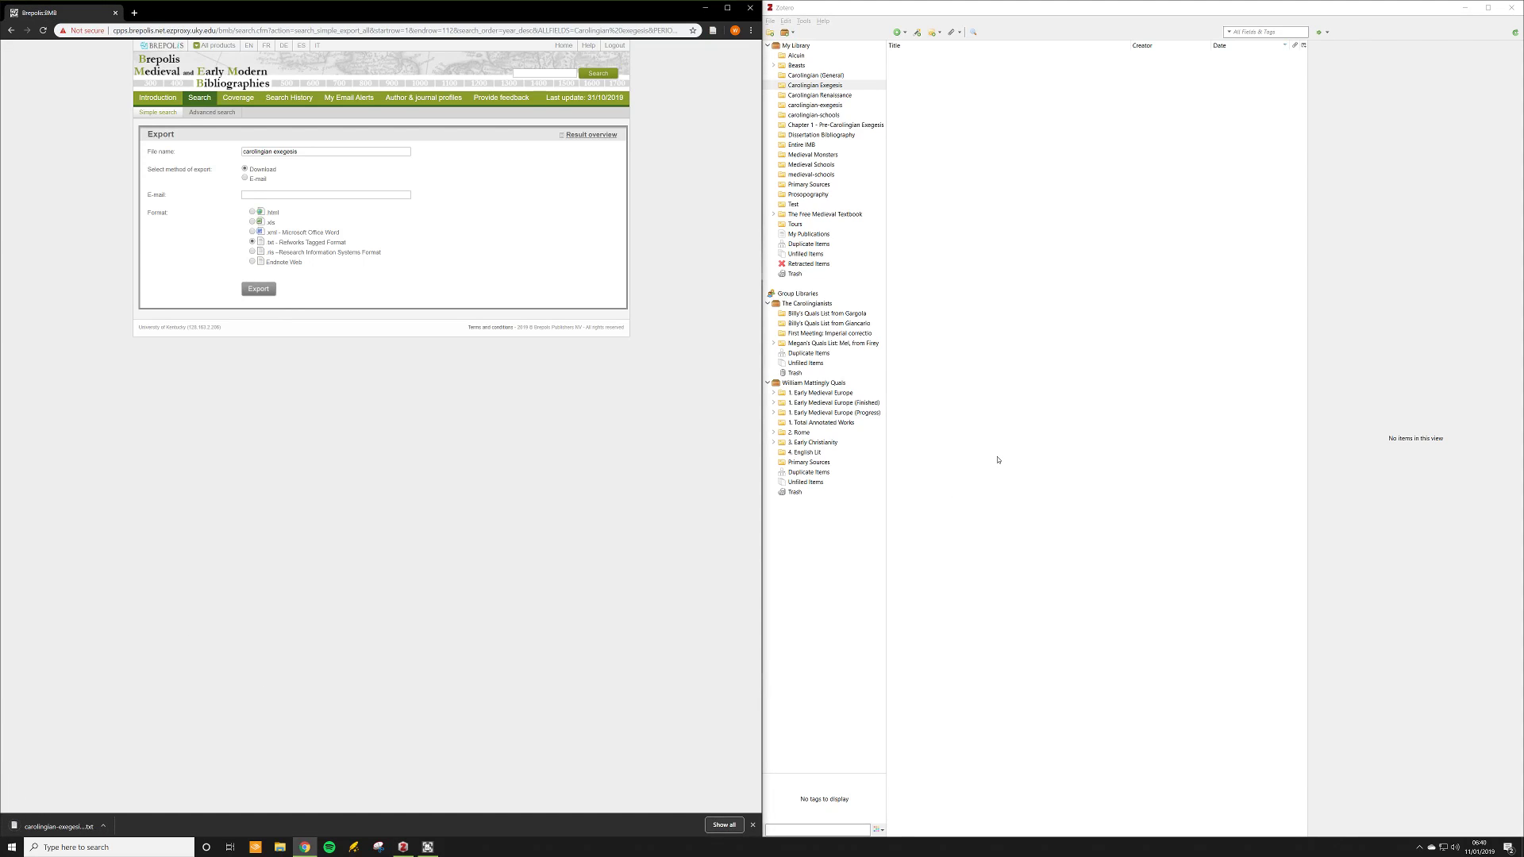
click(990, 252)
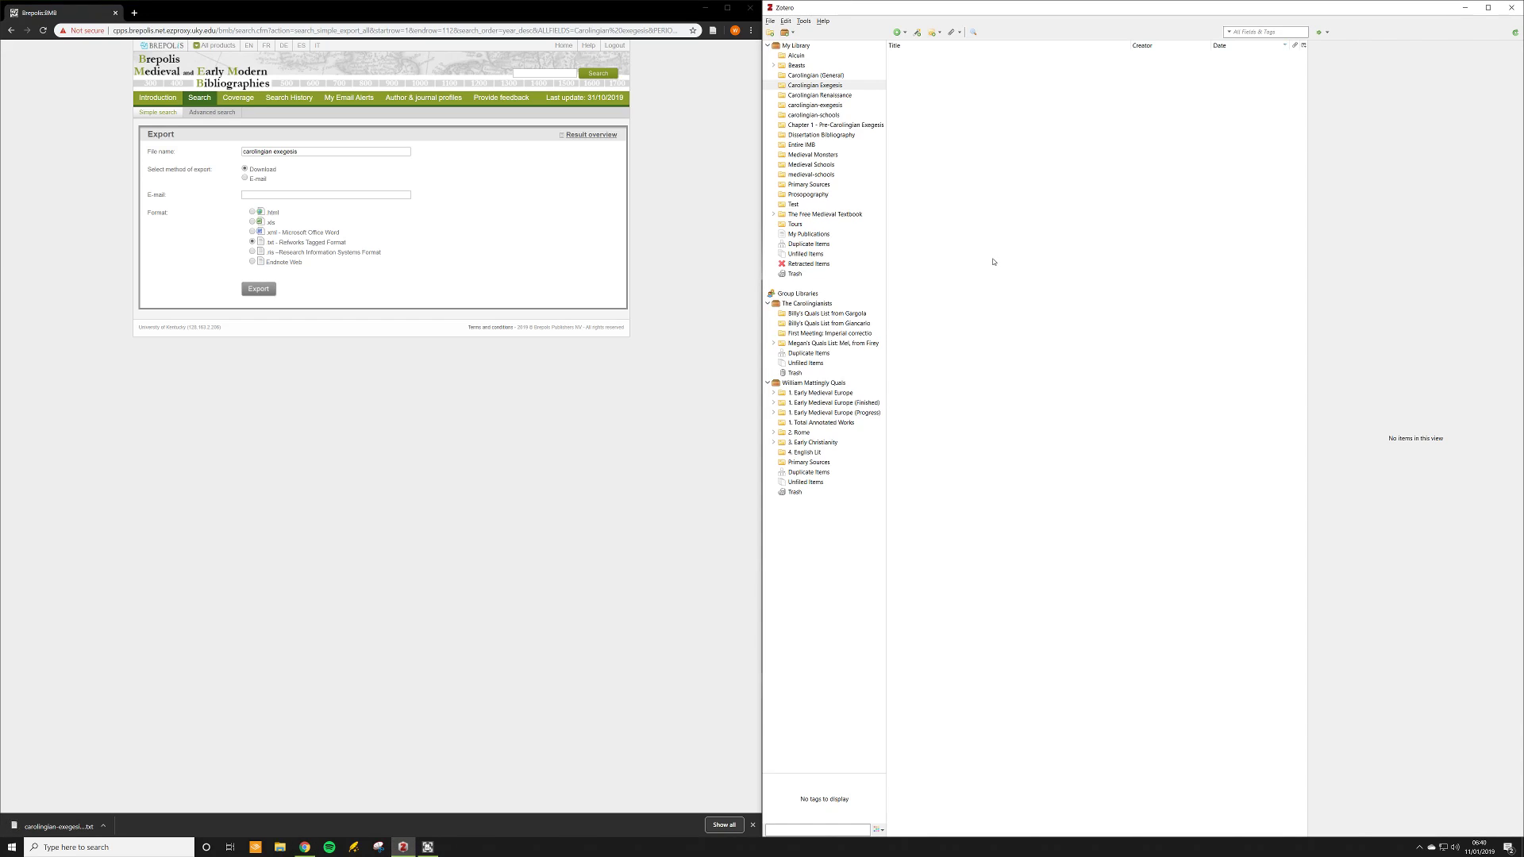
key(ctrl+shift+i)
key(Escape)
click(771, 22)
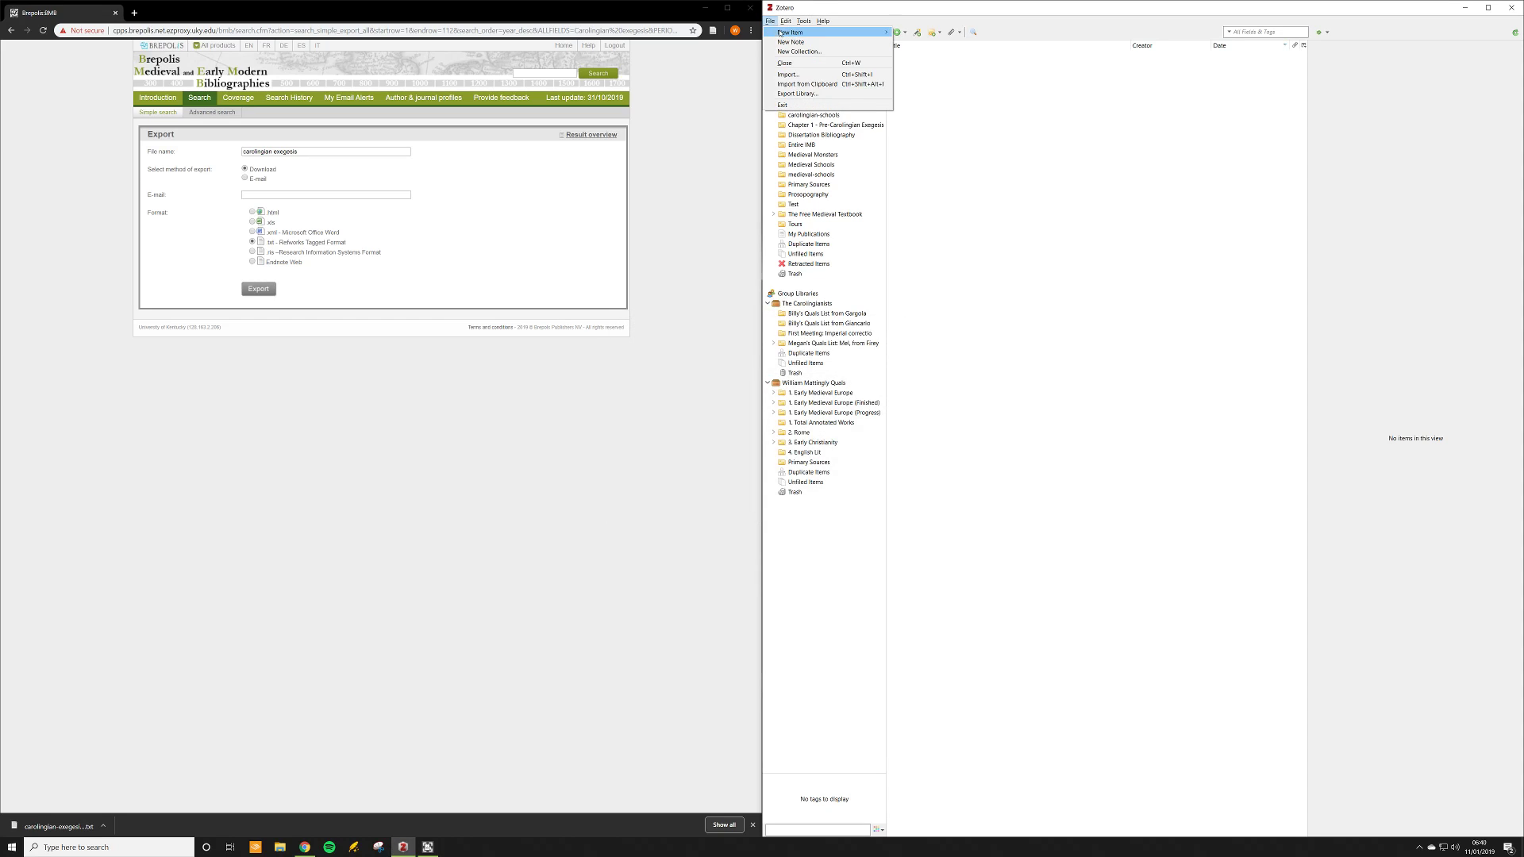
click(799, 78)
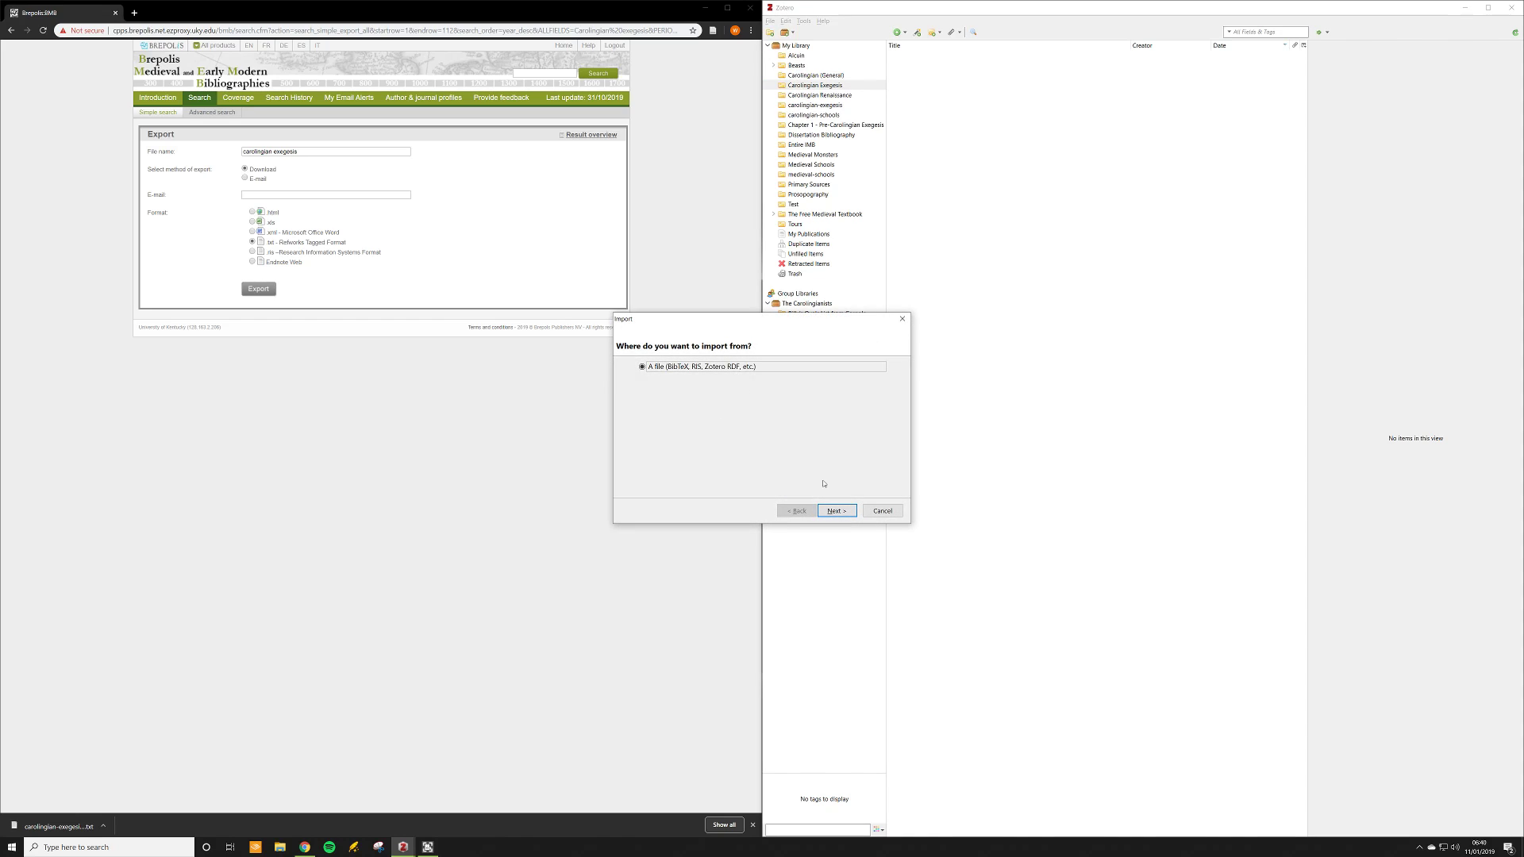
click(836, 510)
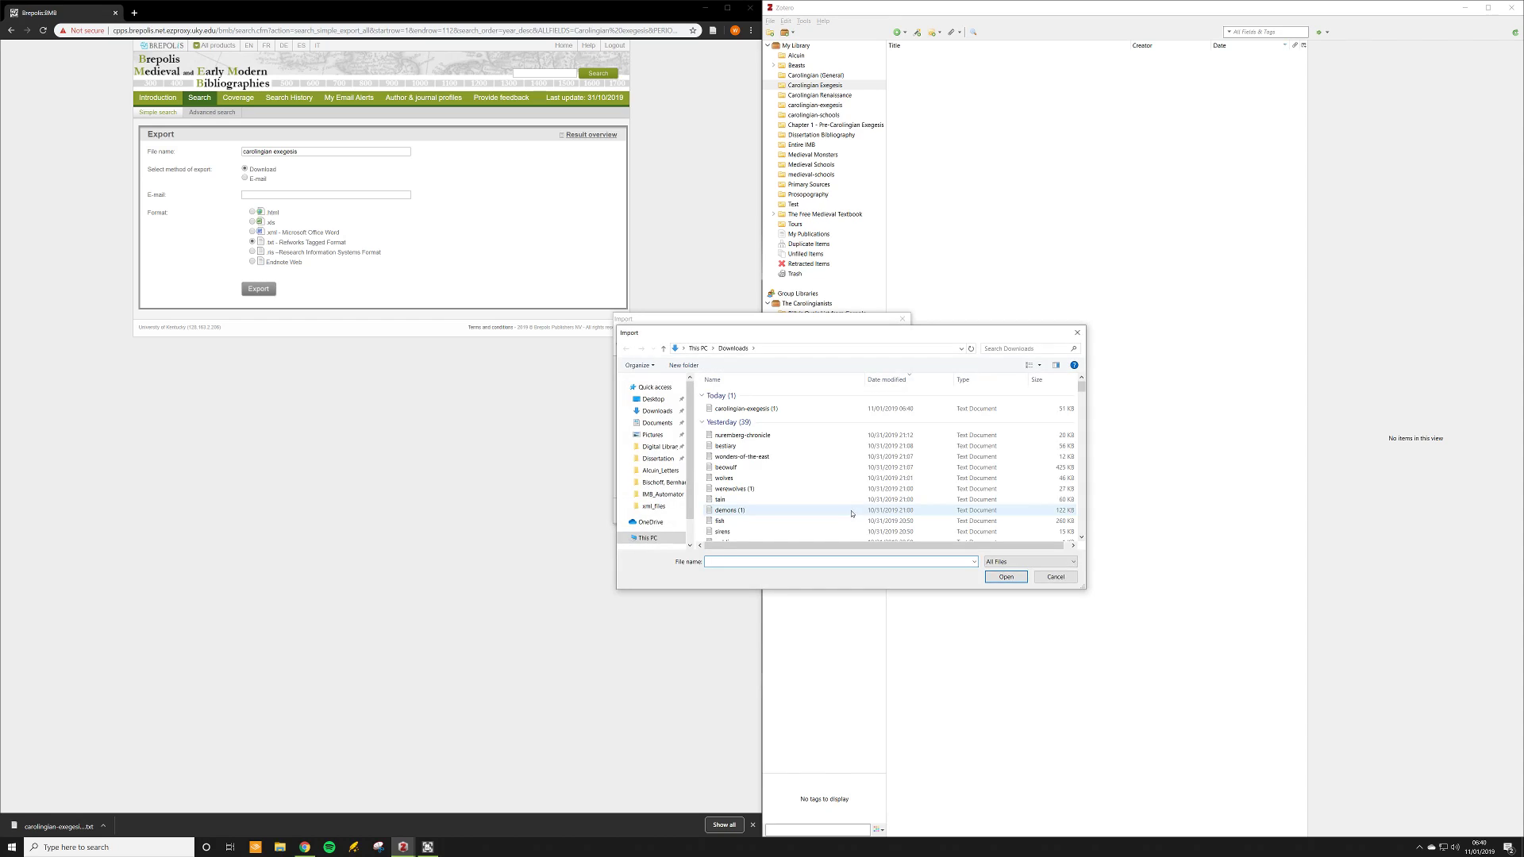
double_click(772, 409)
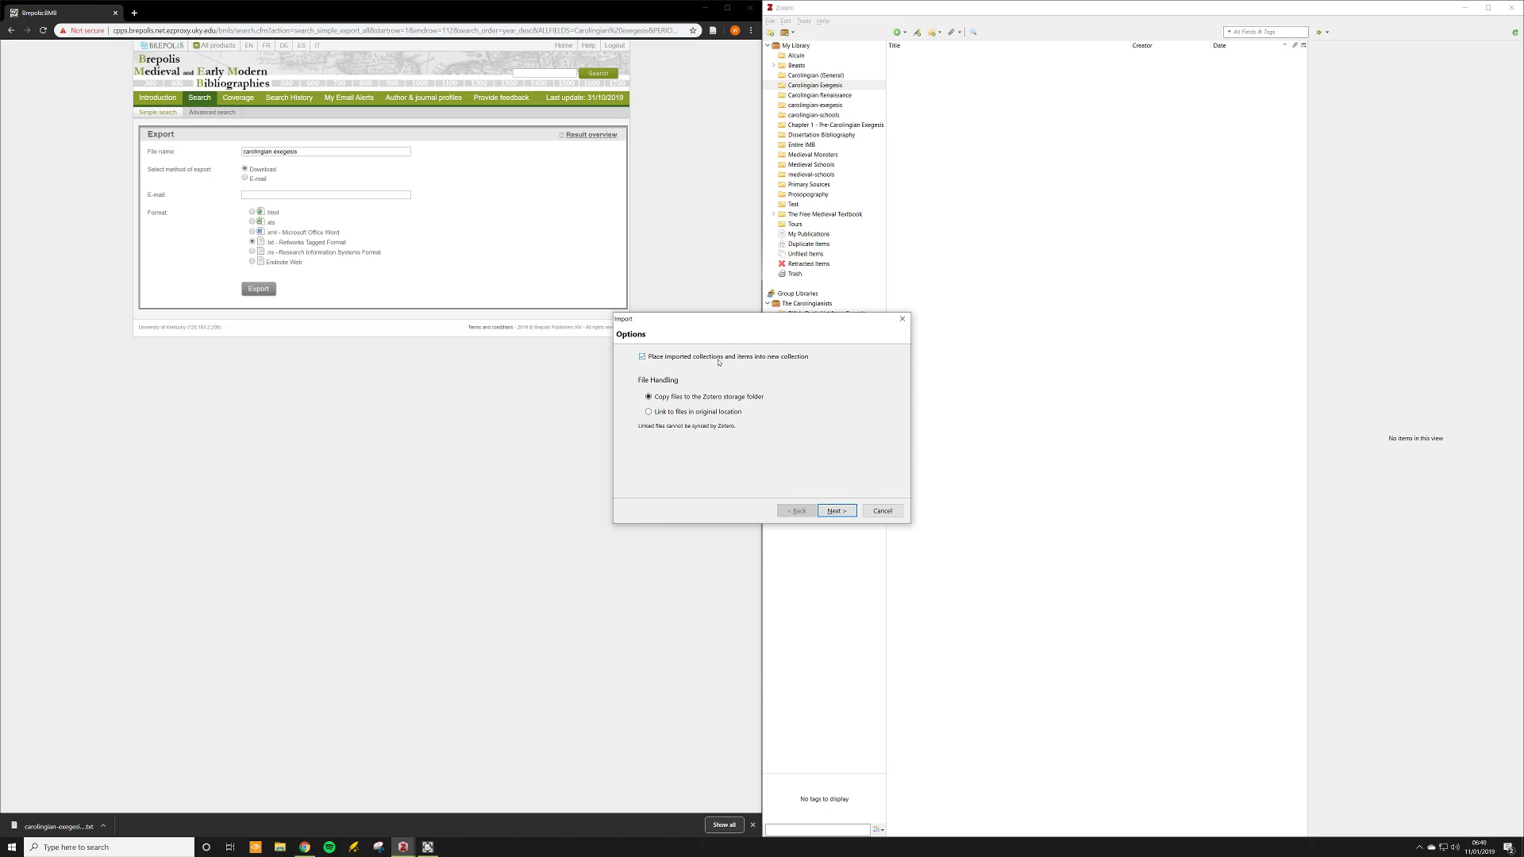
click(850, 512)
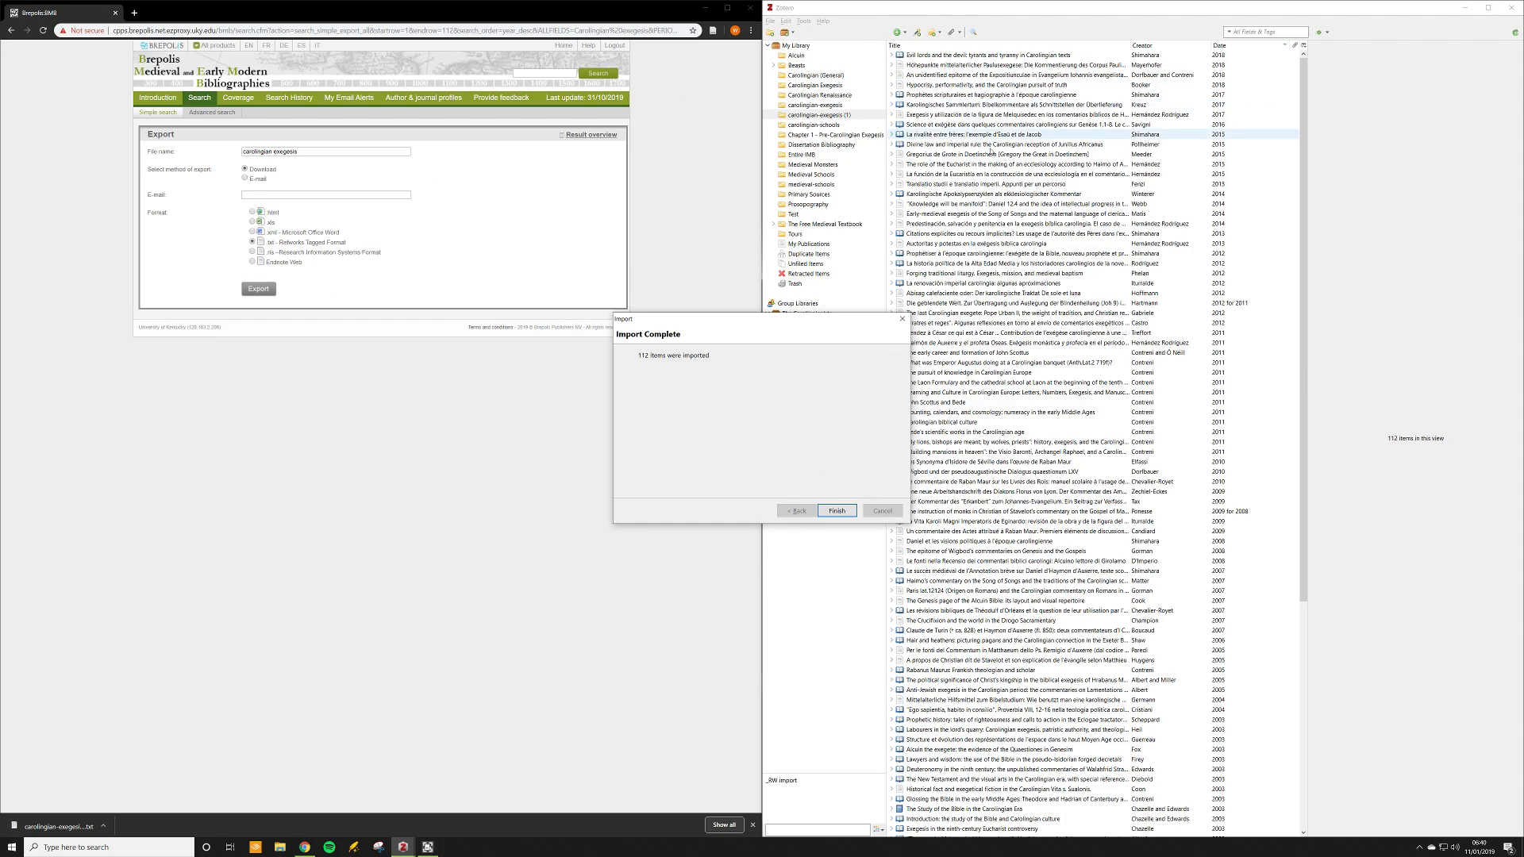
click(836, 511)
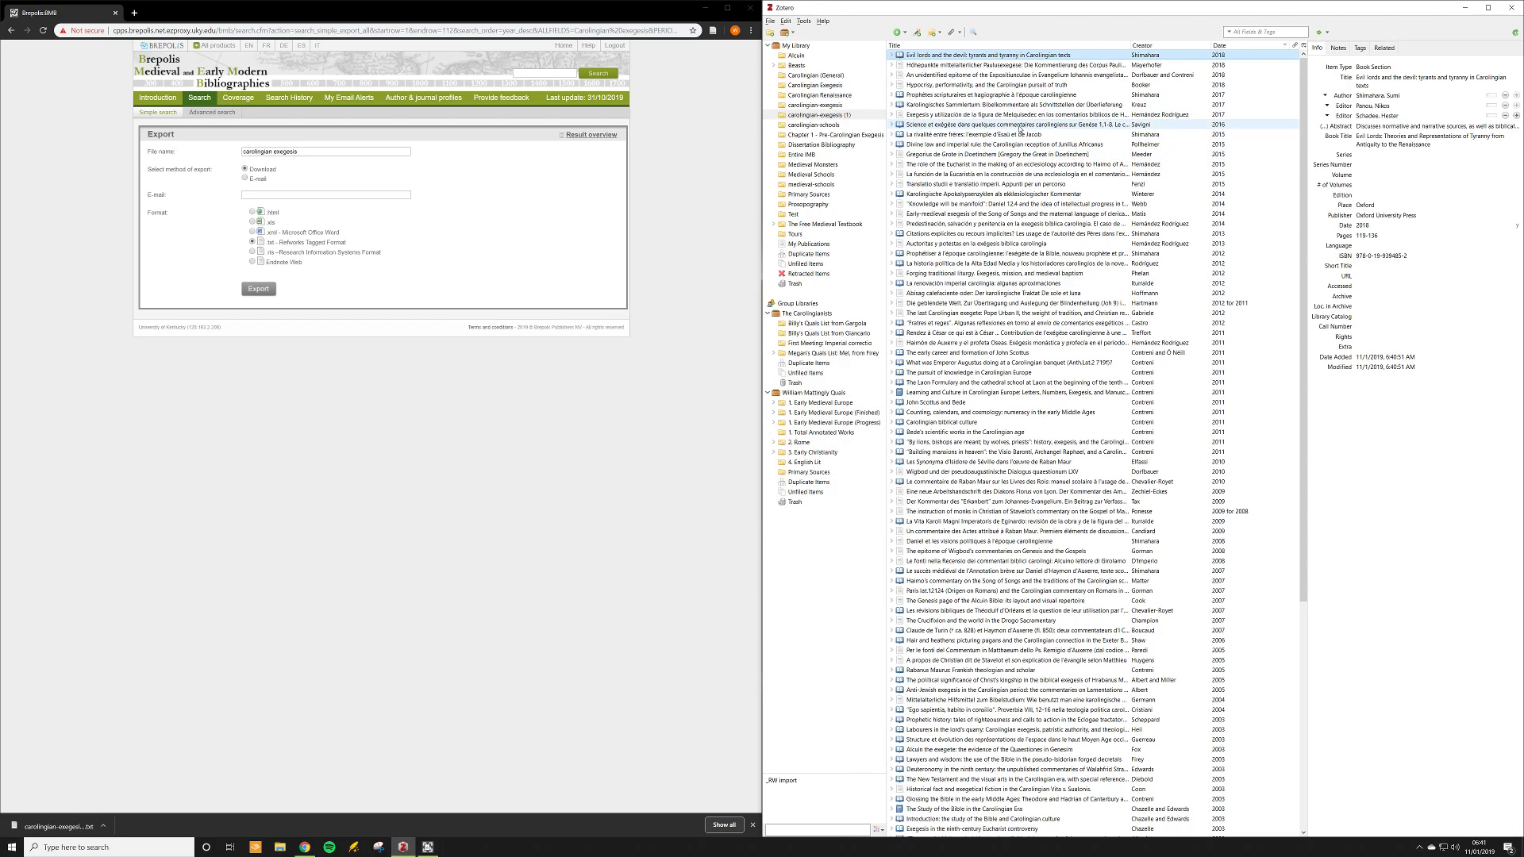
Step: Examine the Book Title and Editor fields of the newly imported "Evil lords and the devil" item
click(1357, 137)
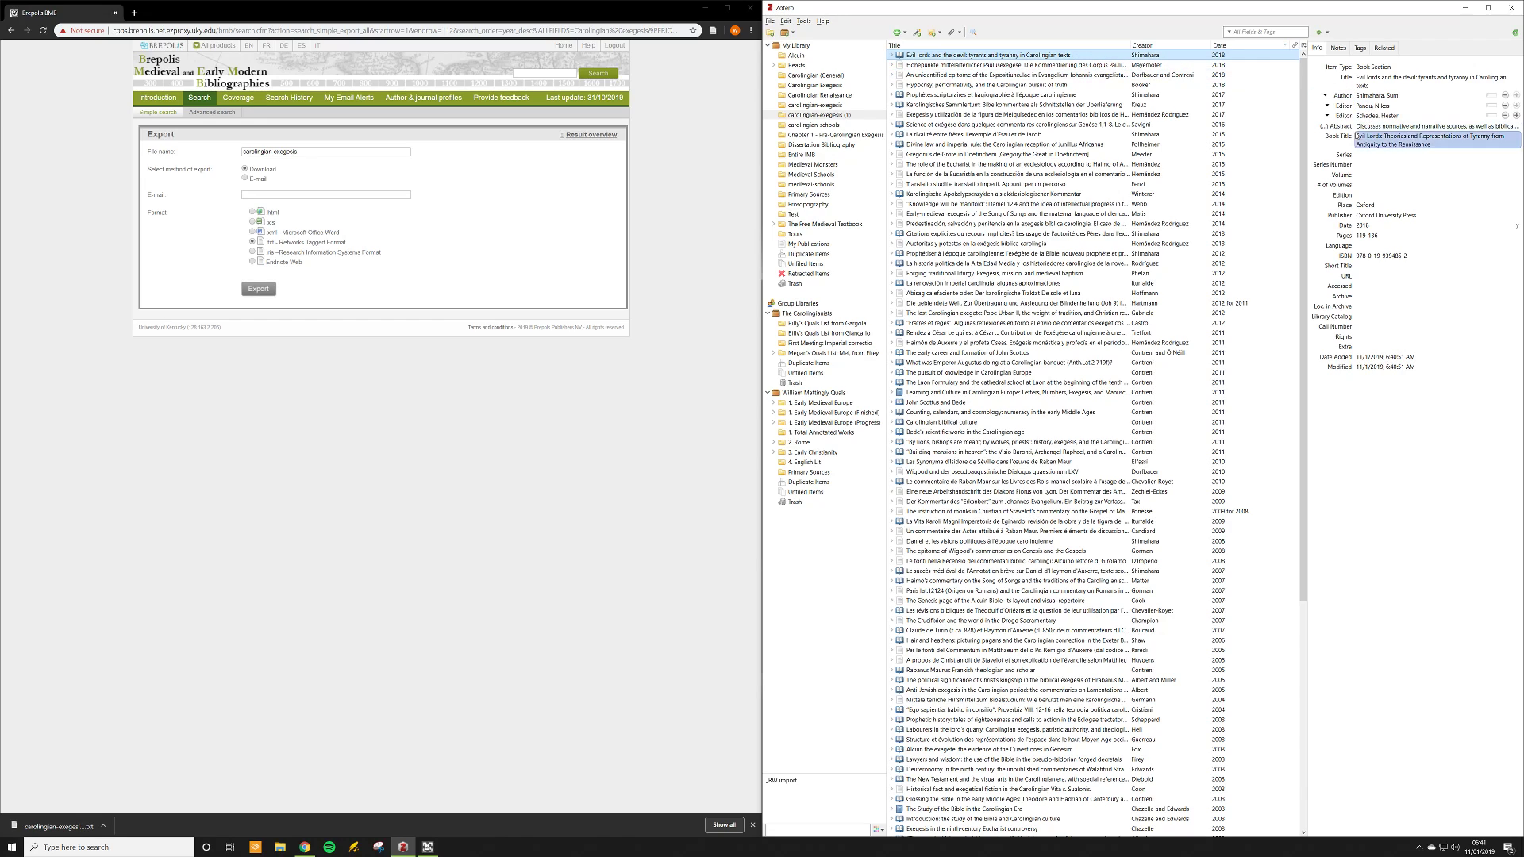
click(1398, 136)
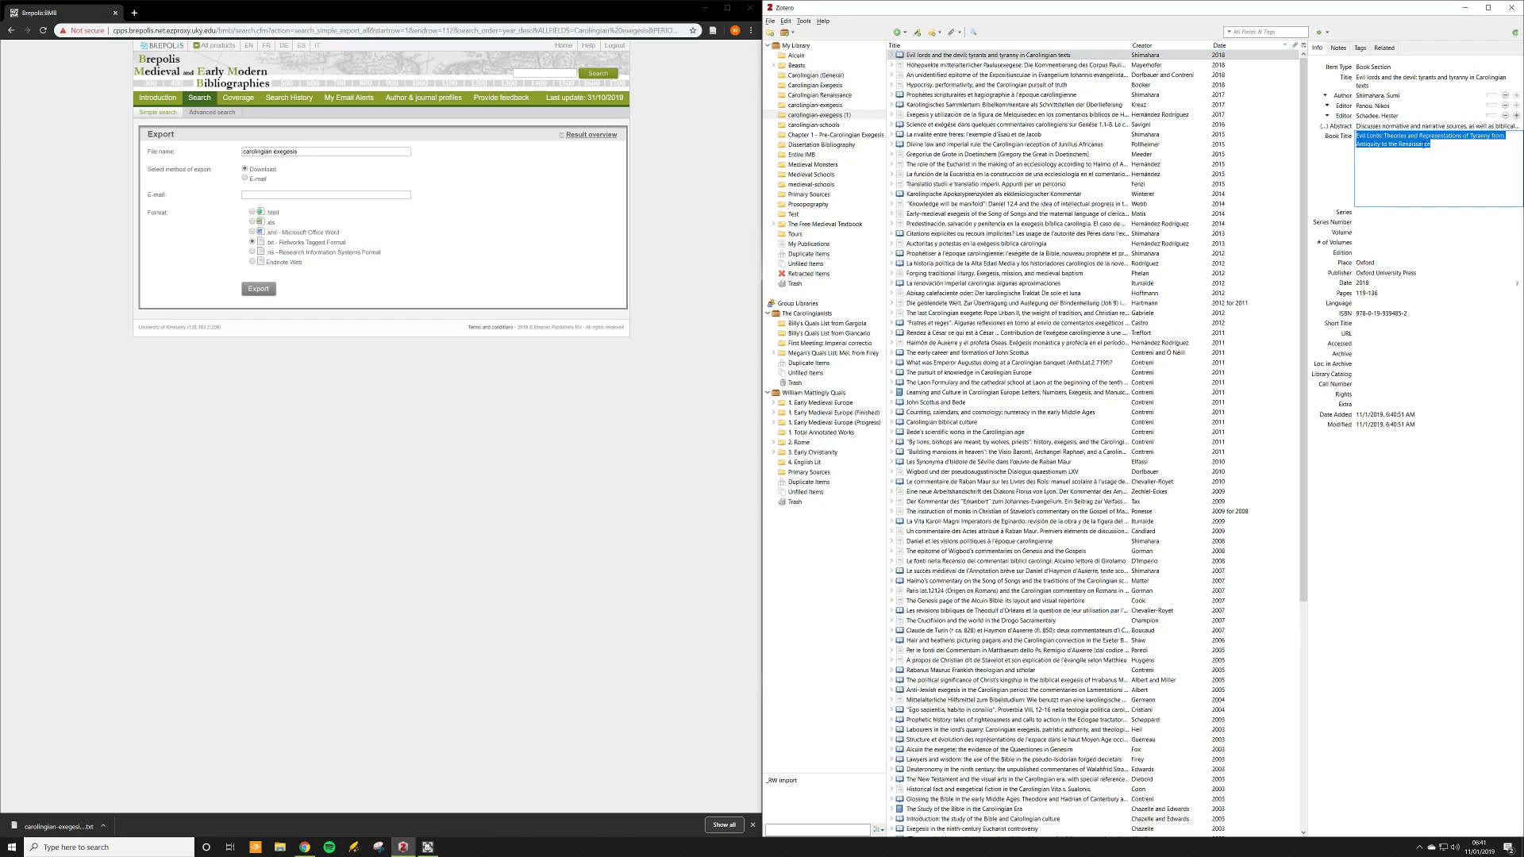
click(1367, 108)
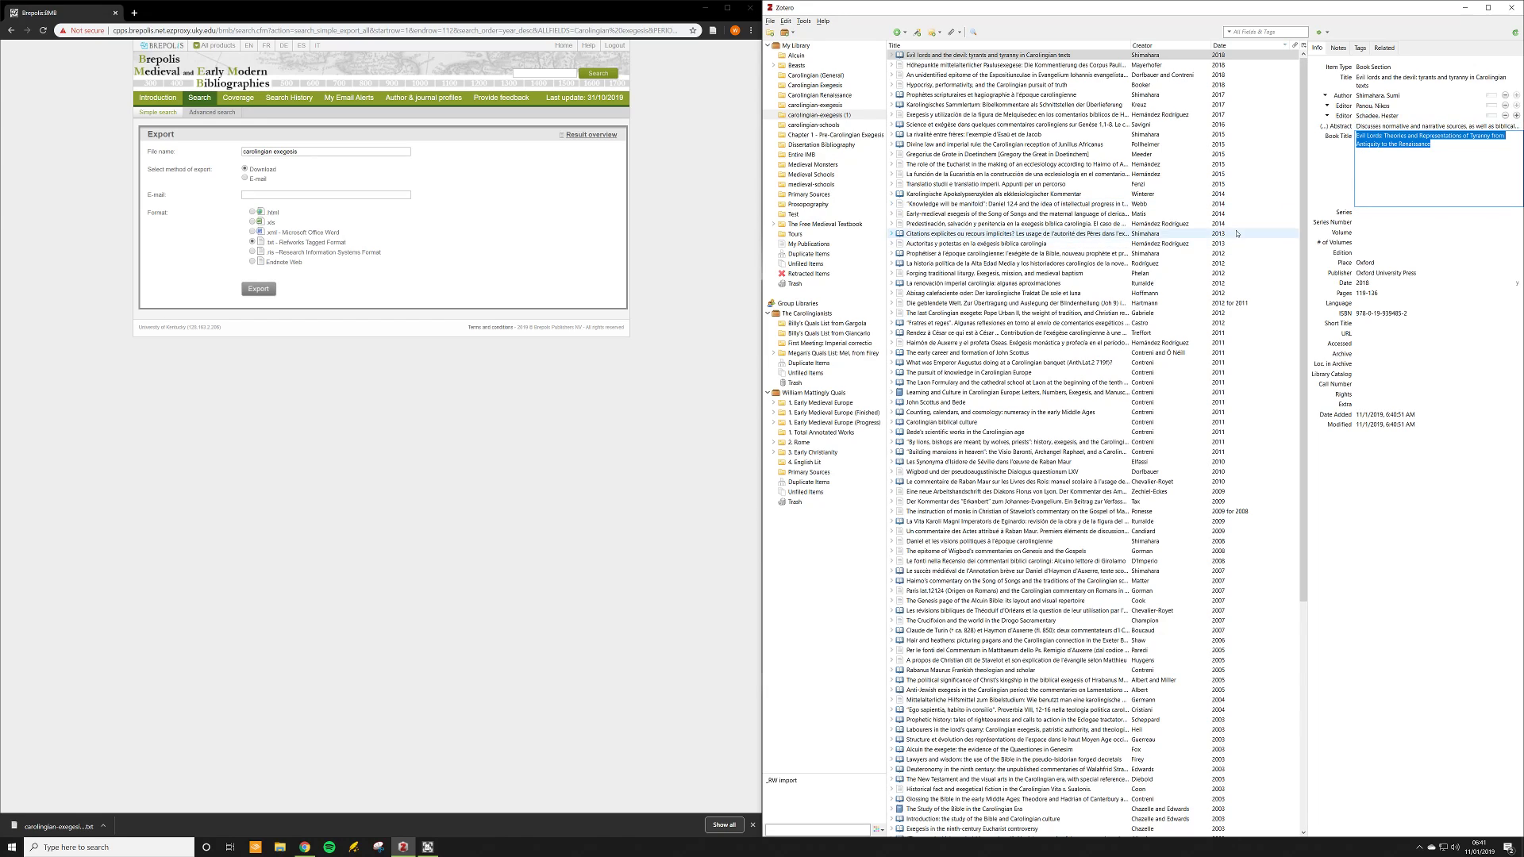
Step: Examine the editor, book title and abstract fields of the "Karolingische Apokalypsenzyklen" book section, and check the article on the role of the Eucharist
click(997, 195)
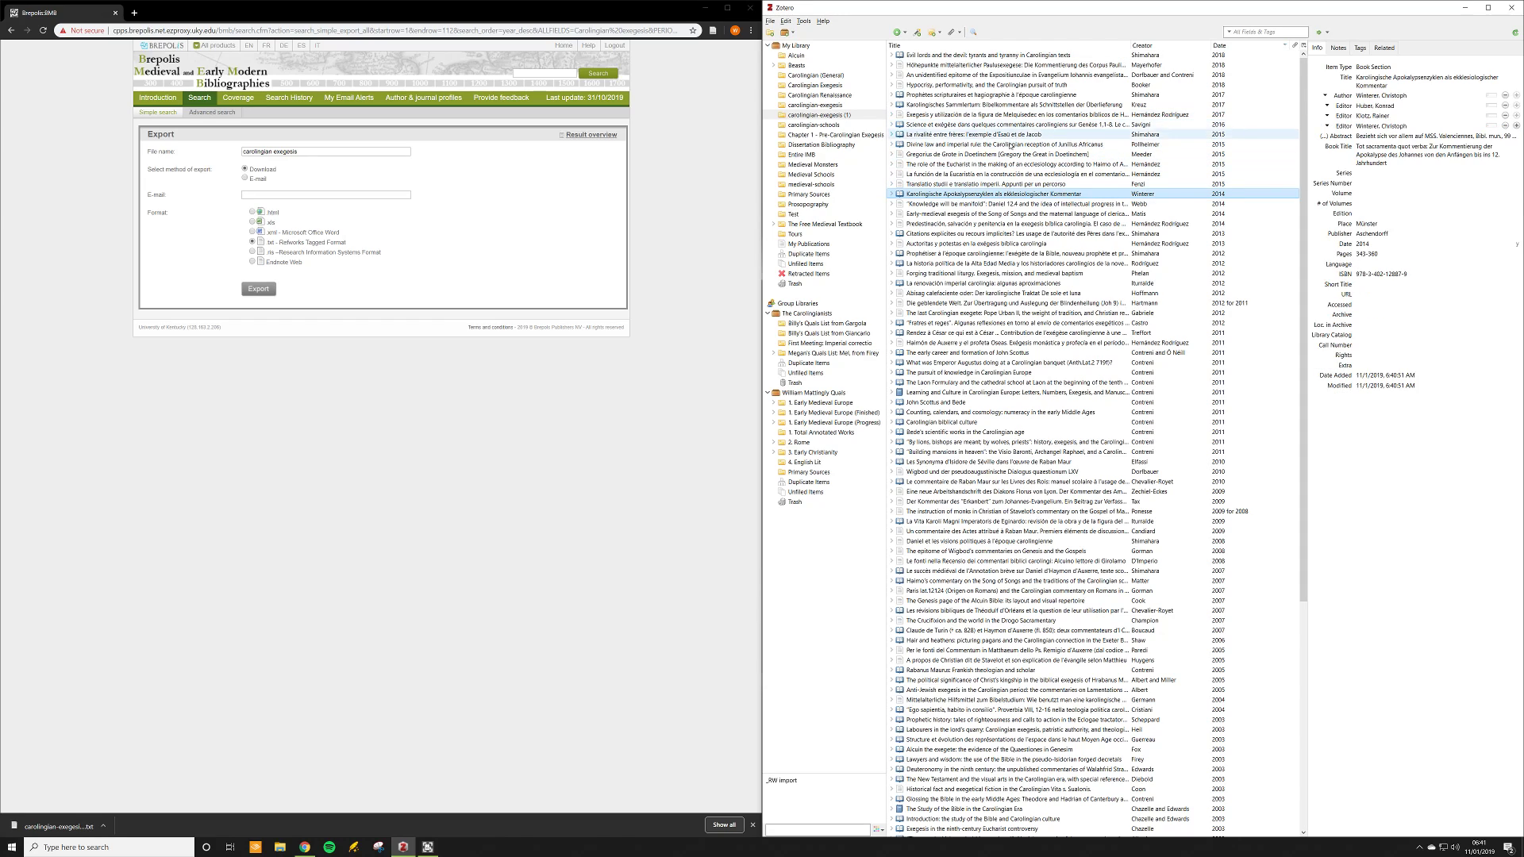
click(1000, 163)
click(1371, 156)
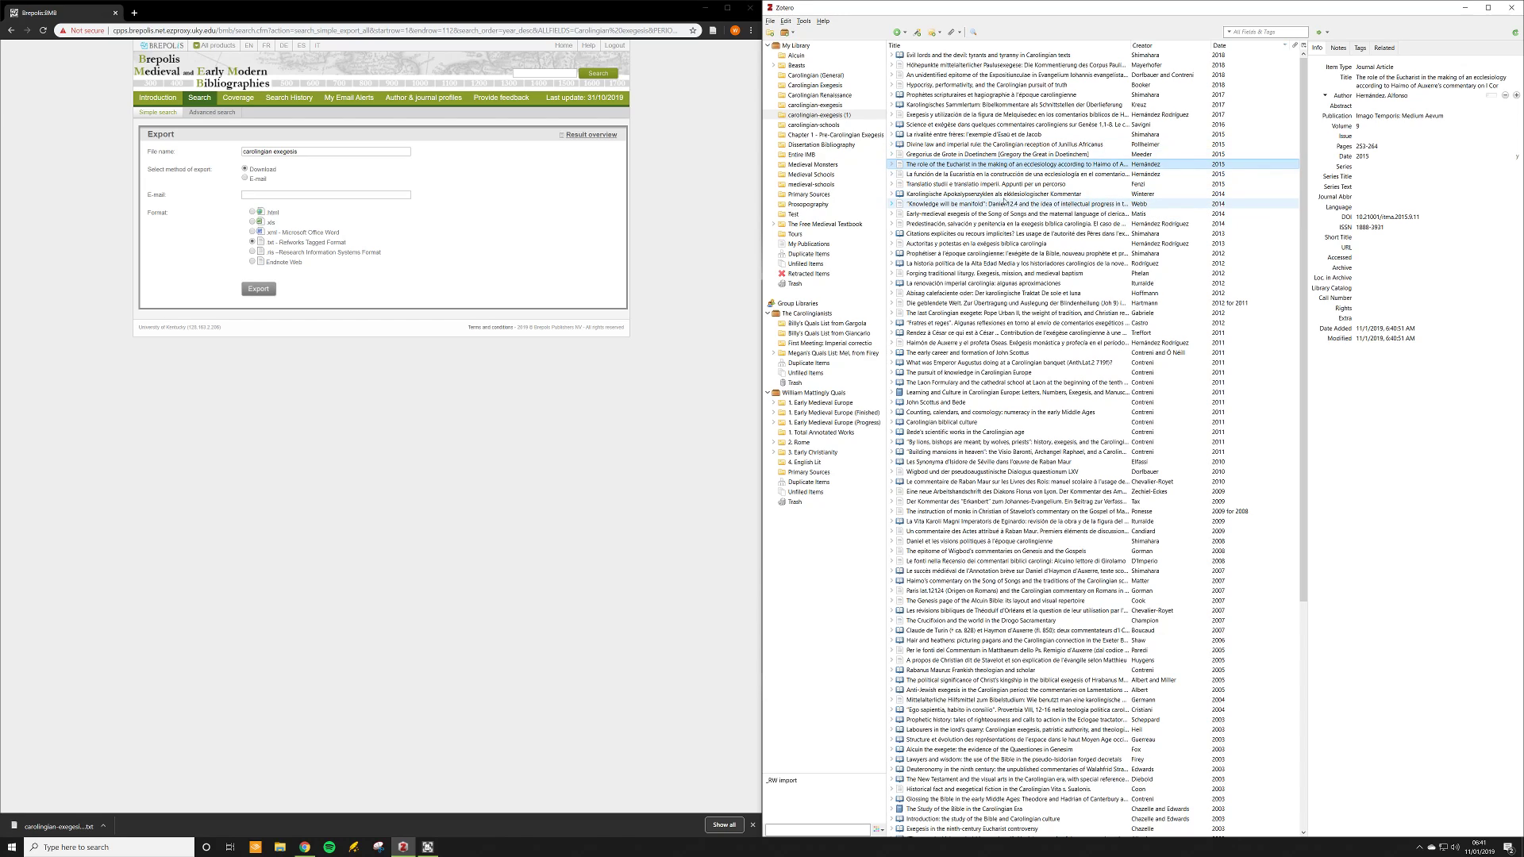
click(1005, 195)
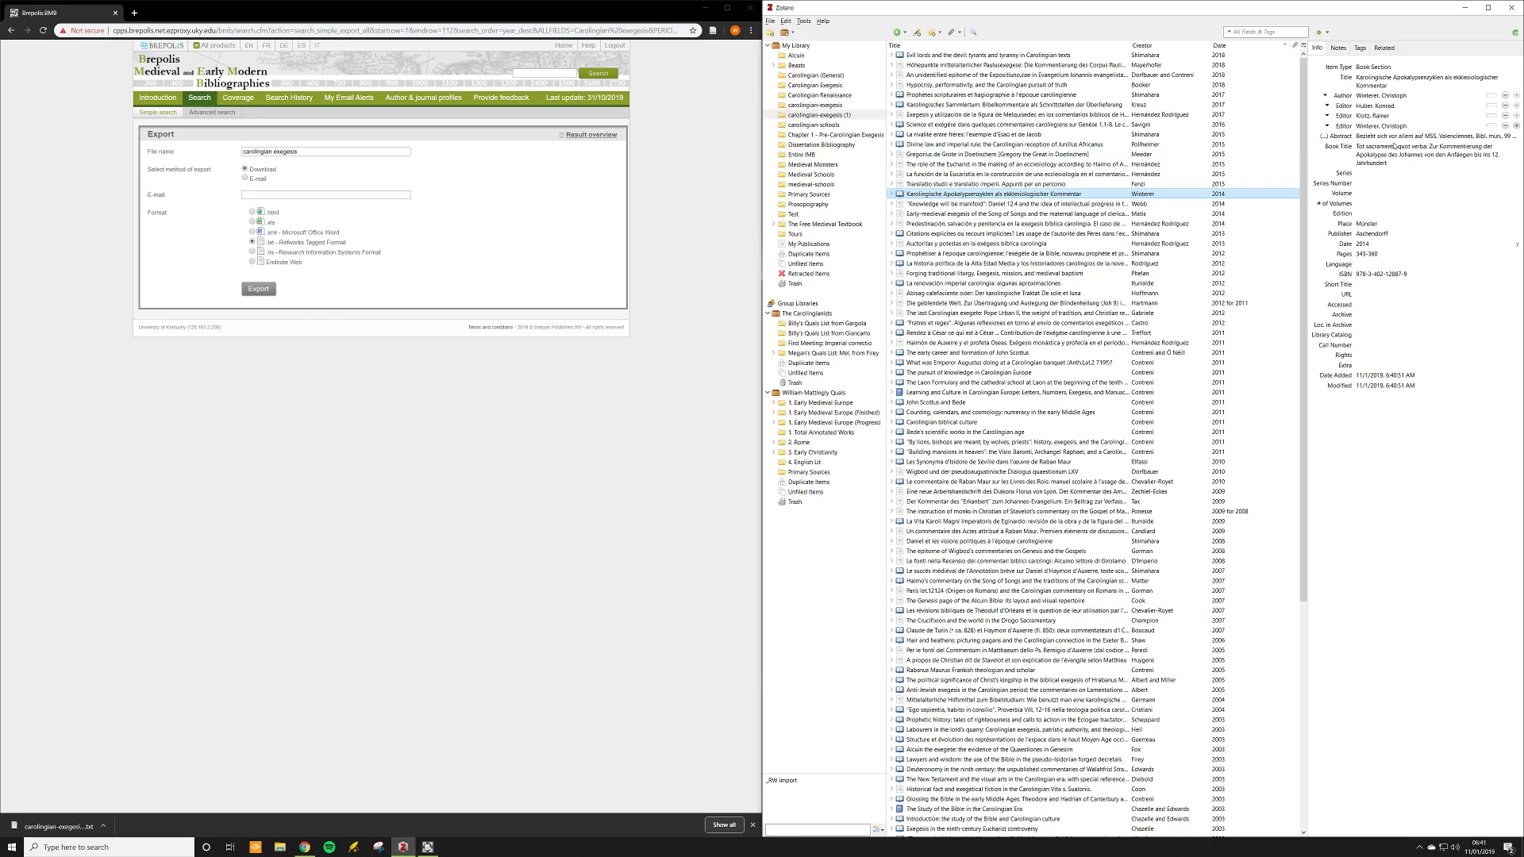
click(1400, 137)
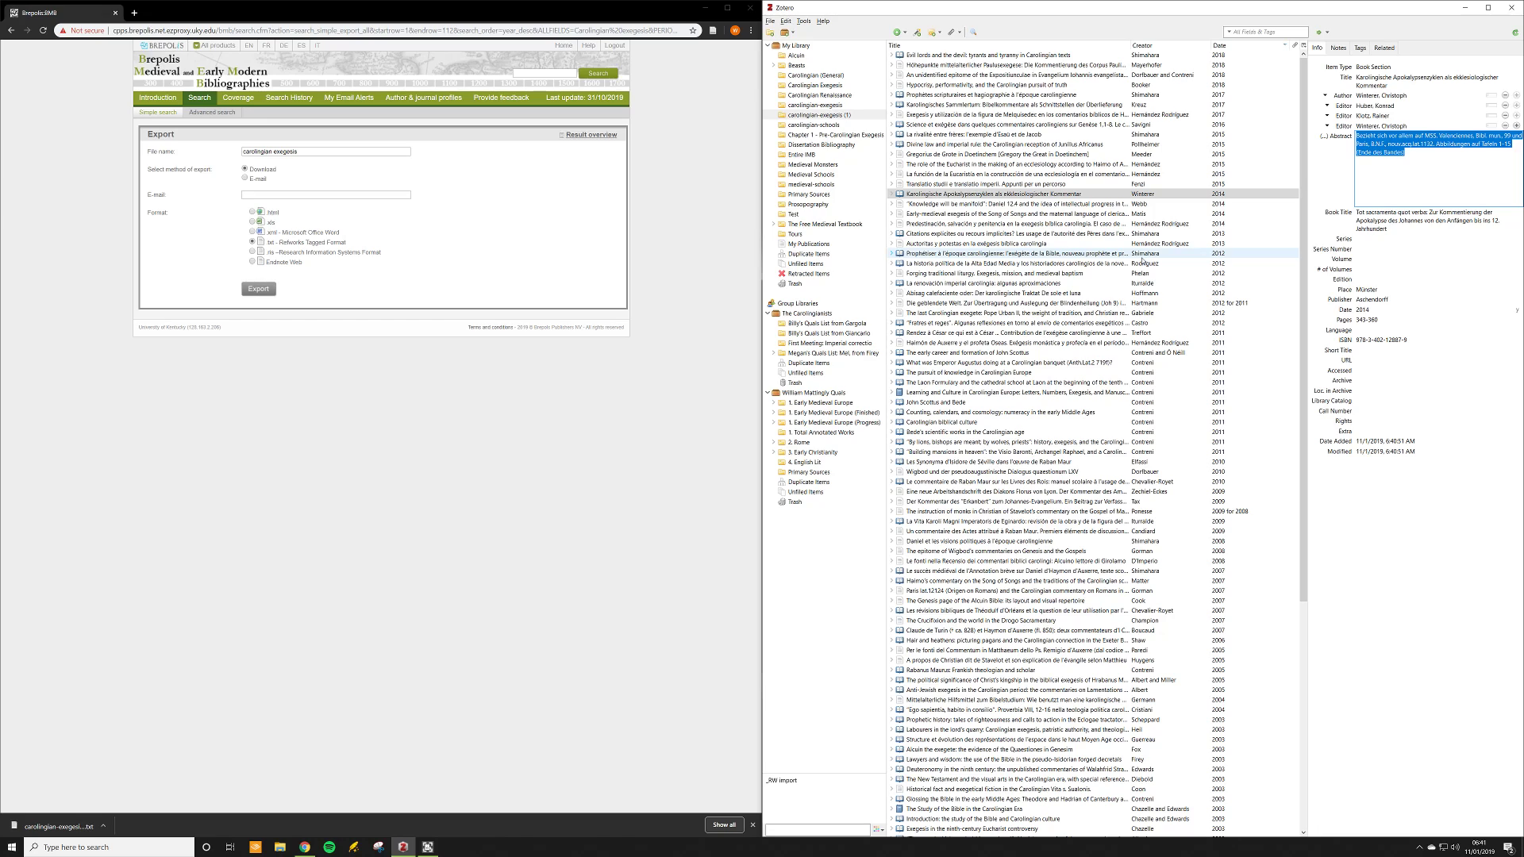
Step: Open the exported carolingian-exegesis (1) text file in Notepad and examine the tagged lines of its first record
click(287, 852)
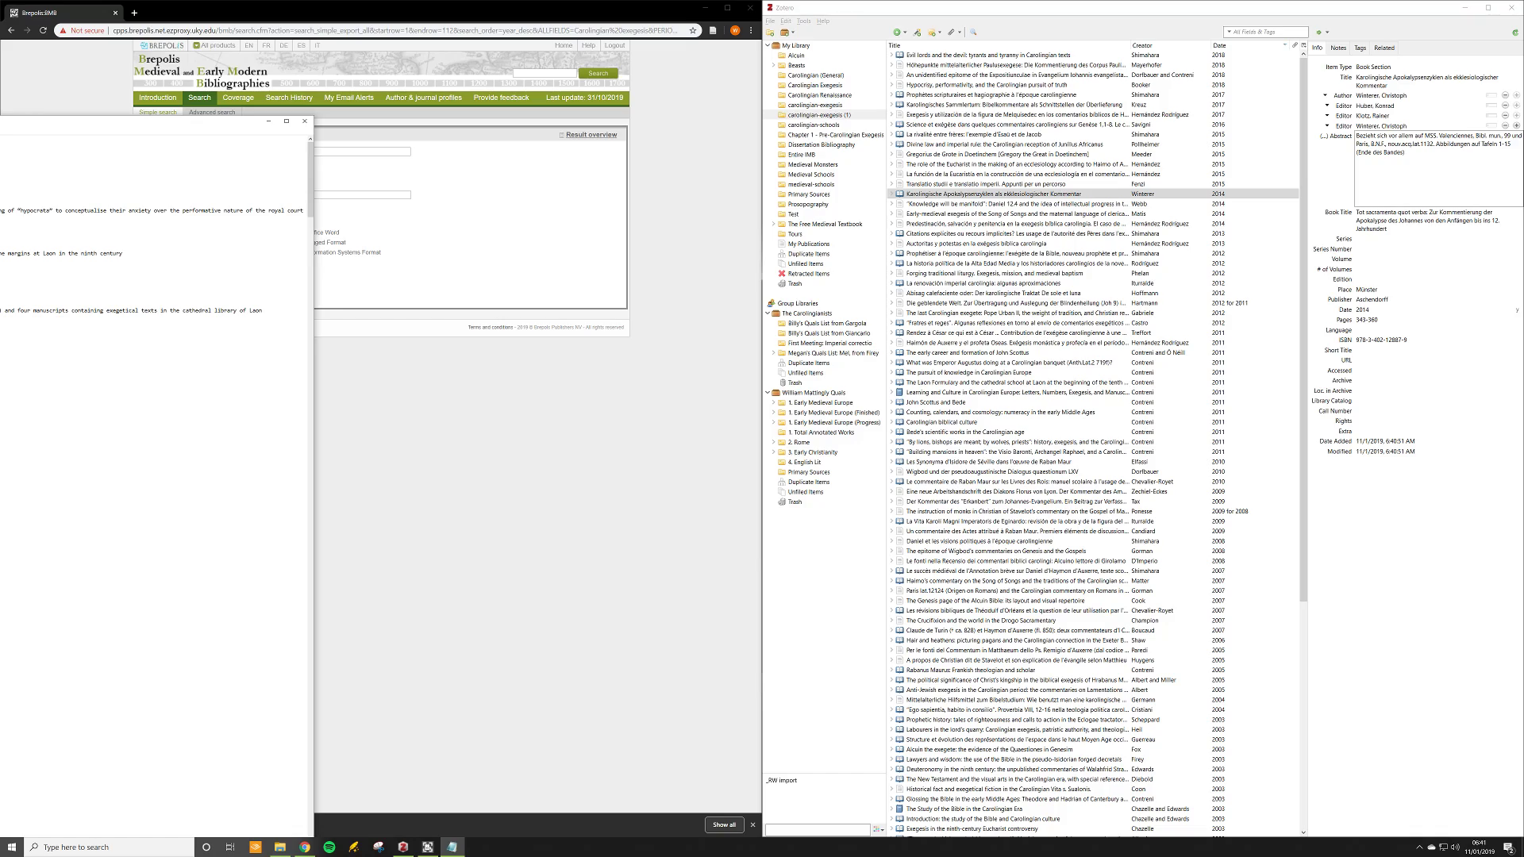
drag(0, 129, 648, 52)
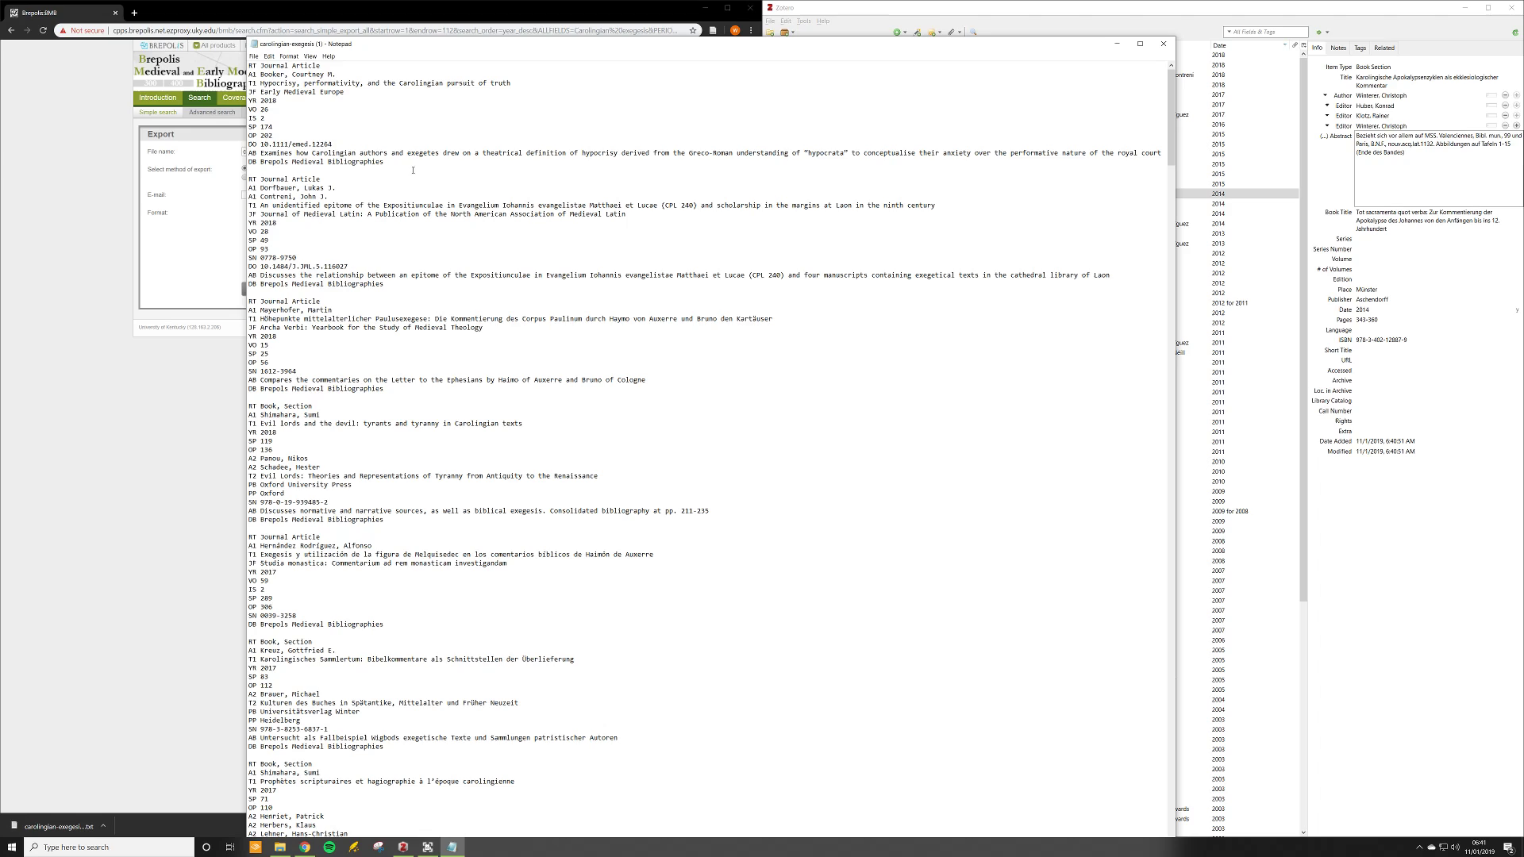
drag(384, 161, 232, 69)
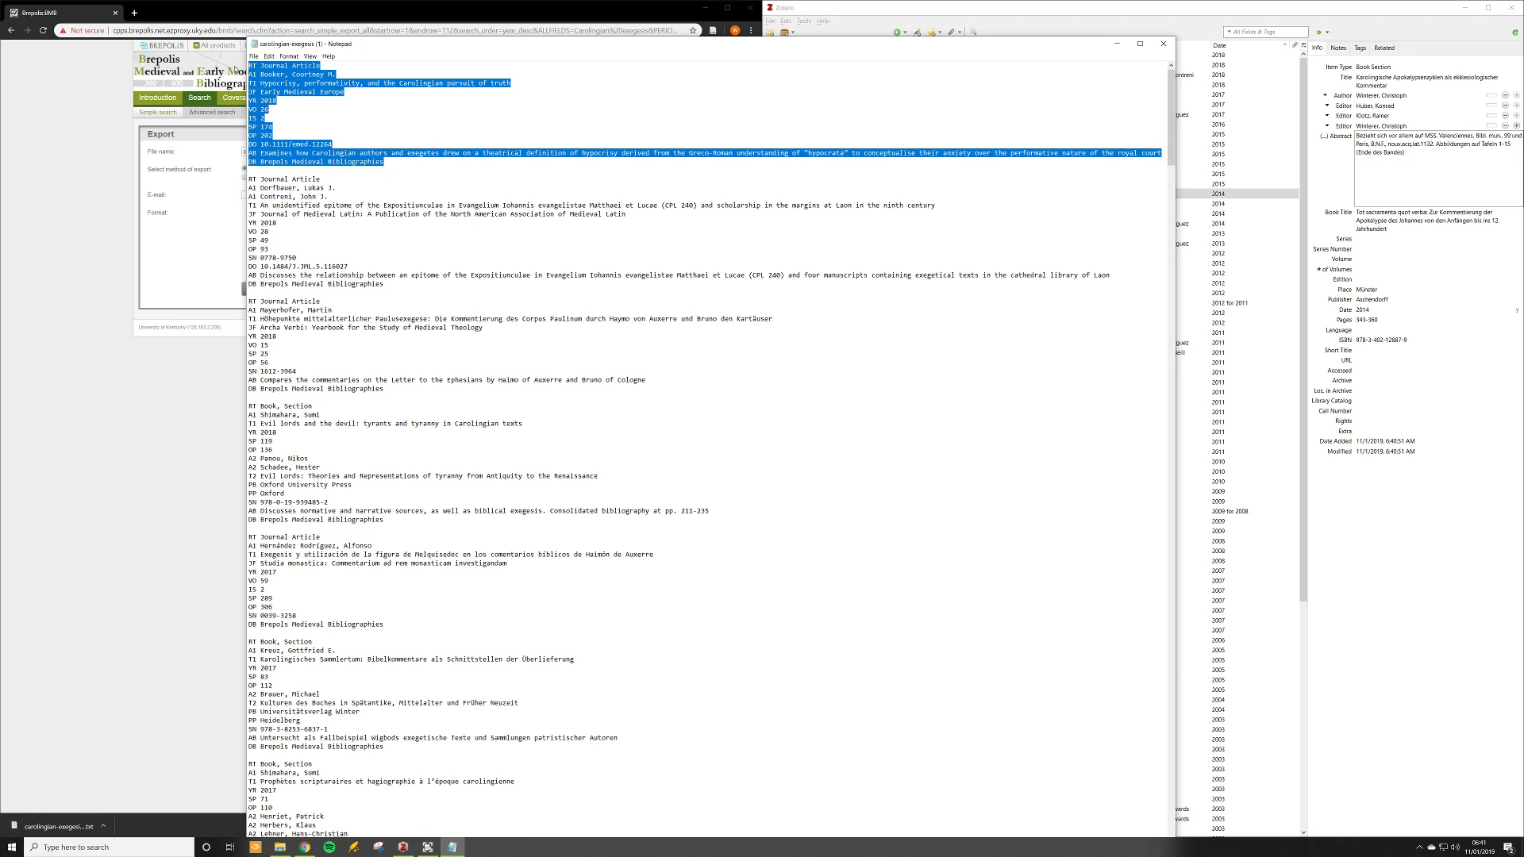
click(460, 225)
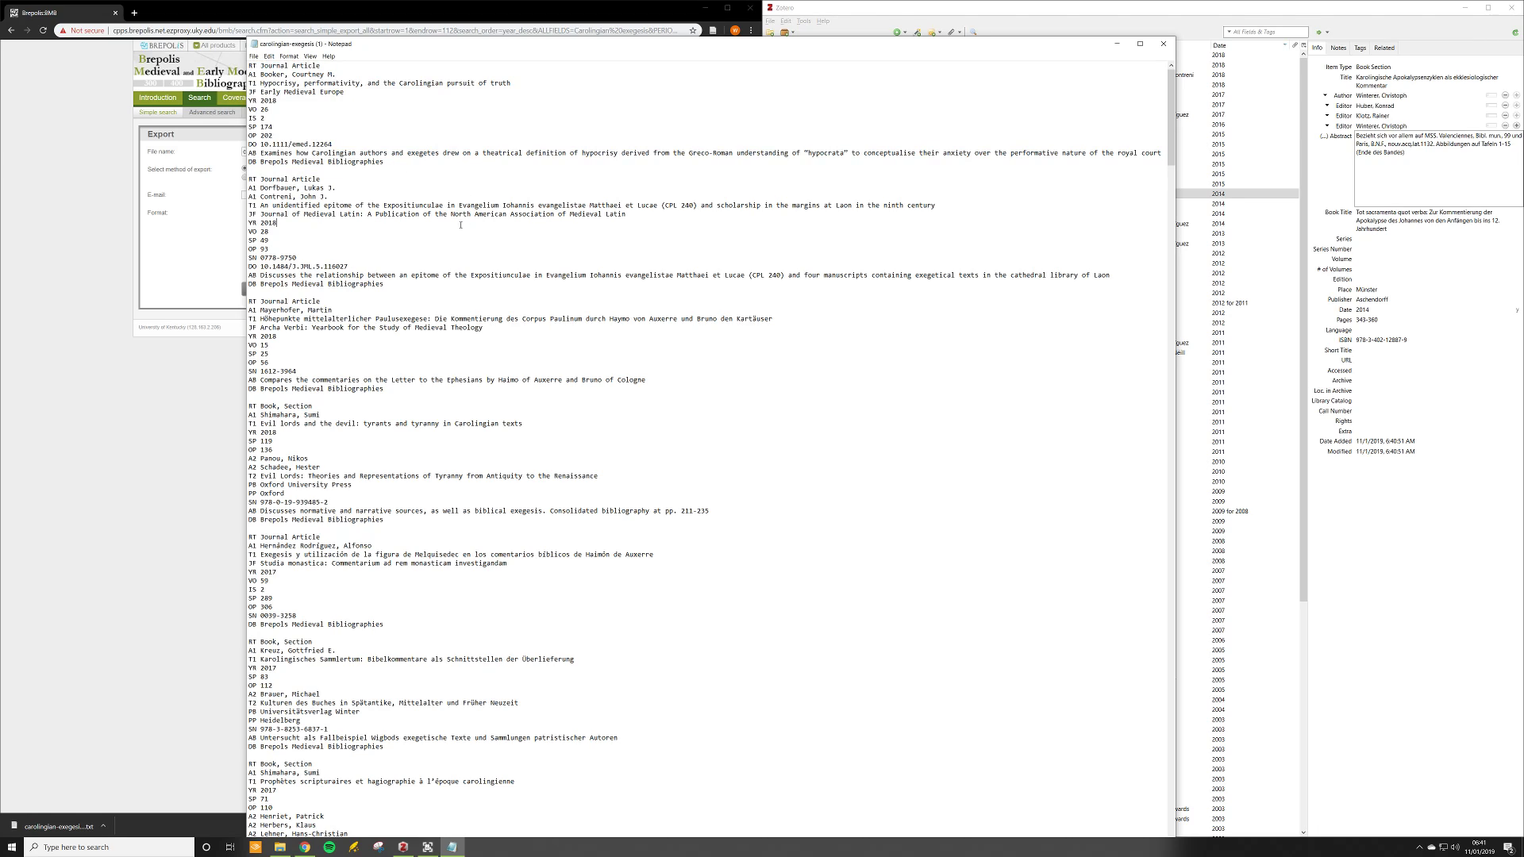
Step: Find the "Evil lords" record in the exported text file
key(ctrl+f)
text(a)
text(vil lor)
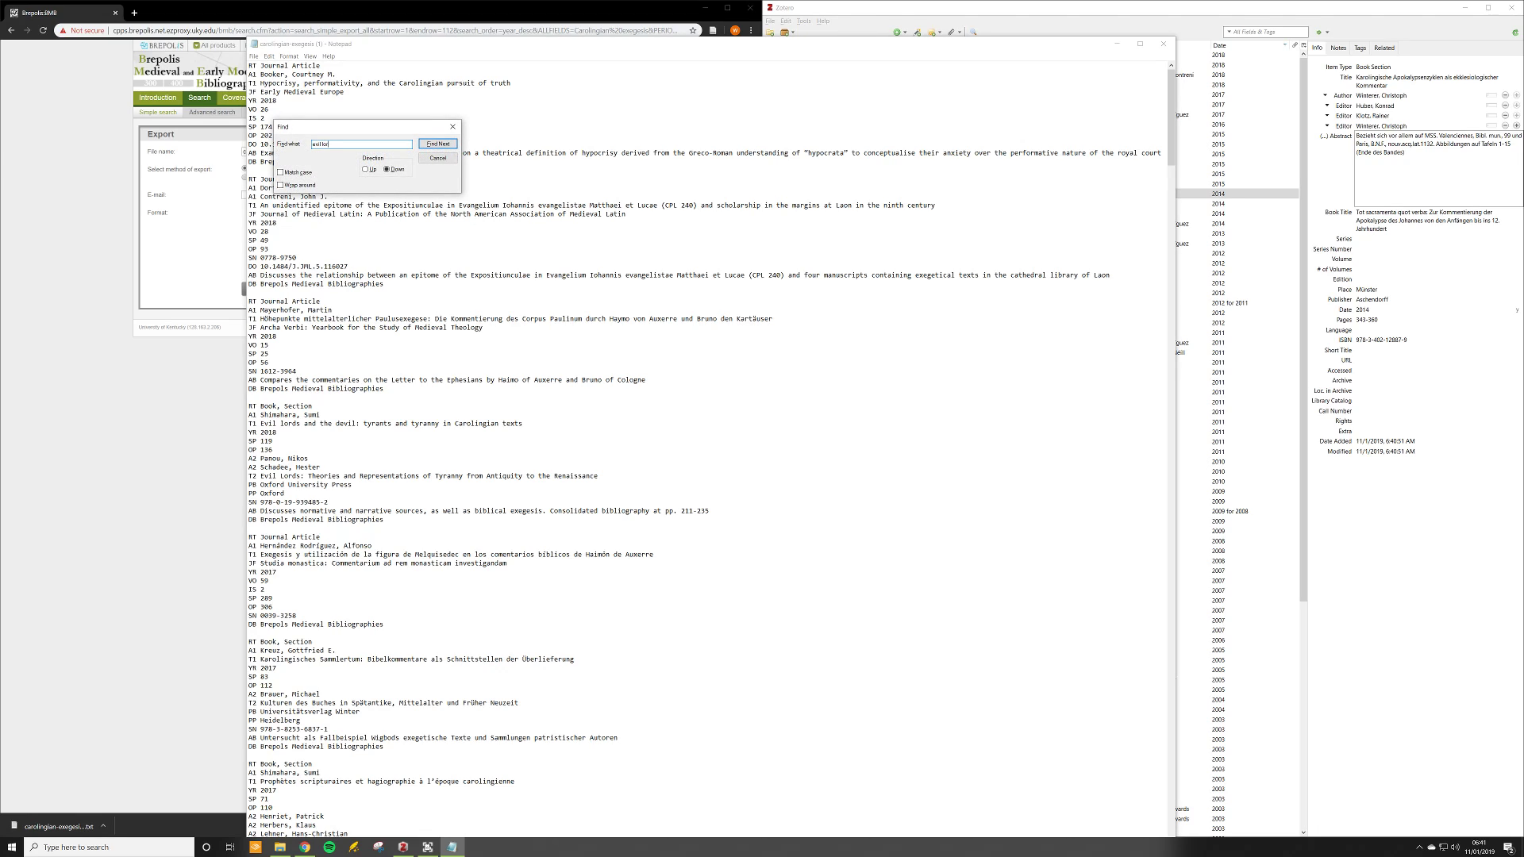
text(ds)
key(Return)
key(Escape)
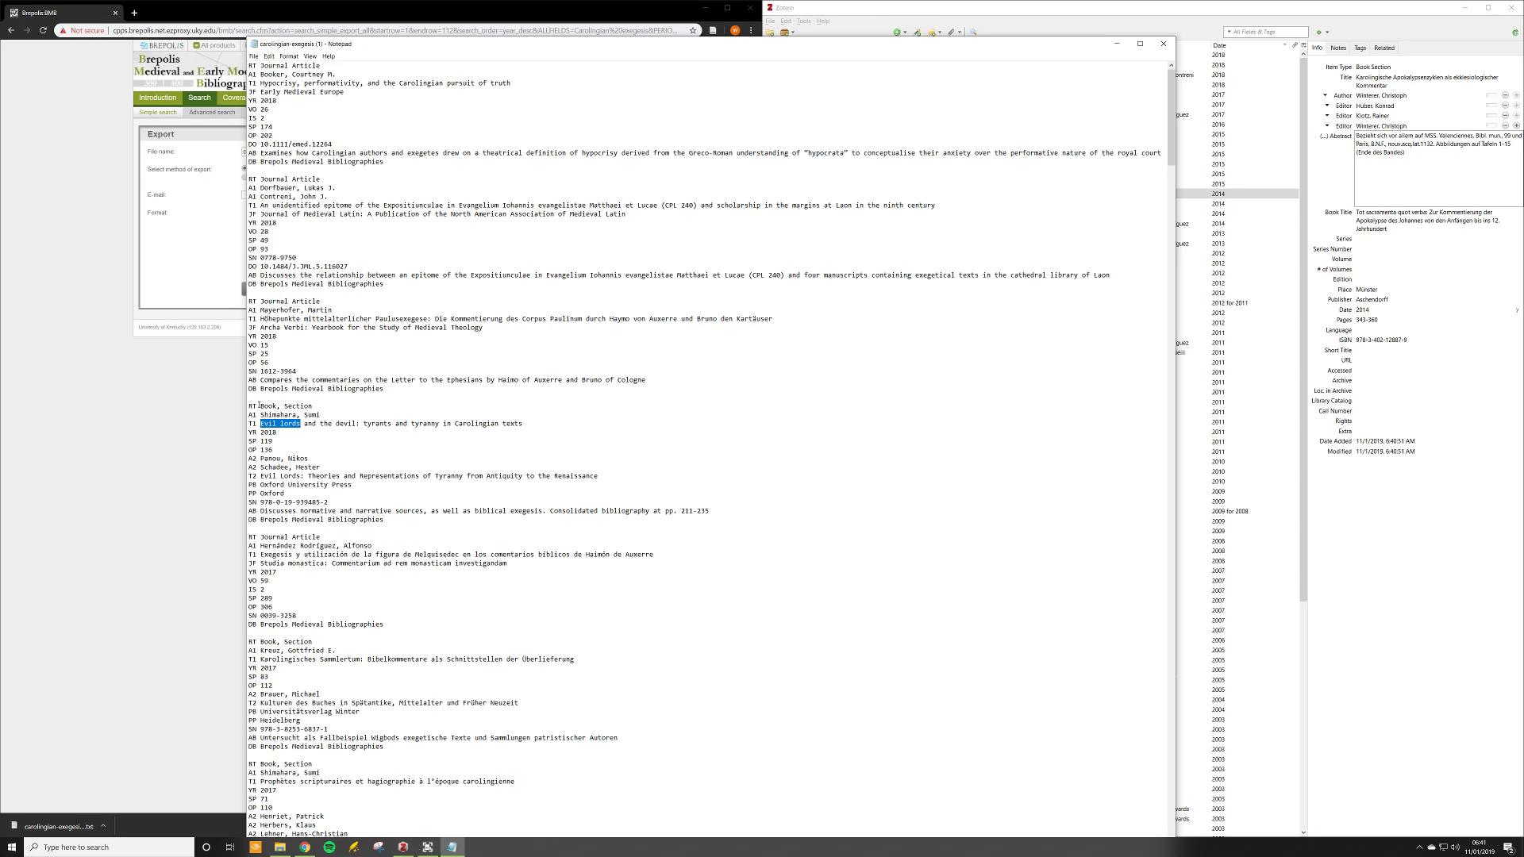
Step: Examine the RT type, T1 title and A2 editor lines of the "Evil lords" record, and close the text file
drag(250, 406, 318, 406)
drag(320, 415, 519, 424)
scroll(287, 460, down, 1)
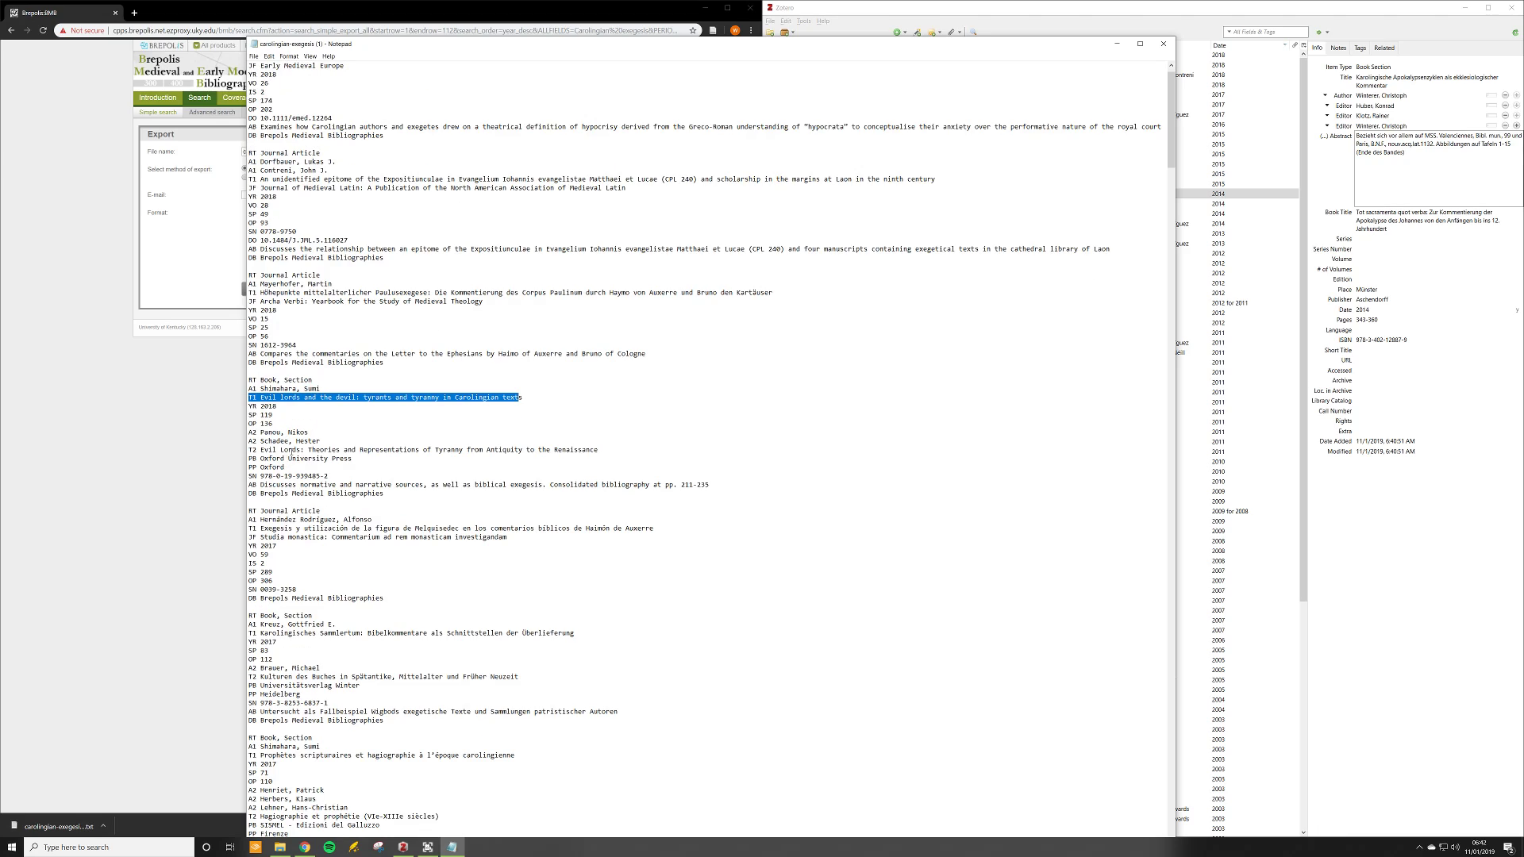
drag(249, 432, 332, 439)
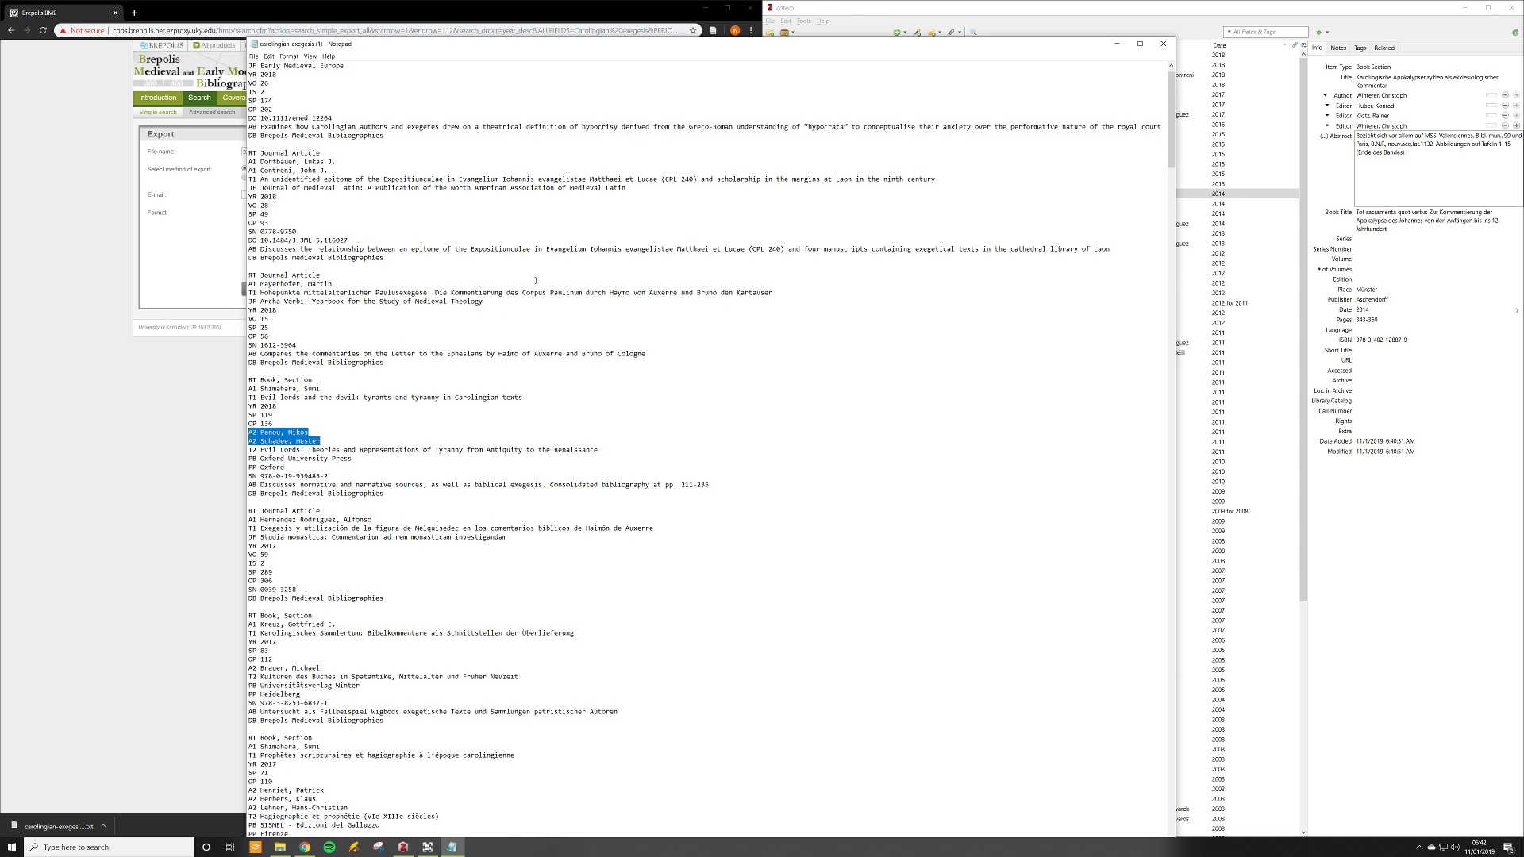
click(1163, 44)
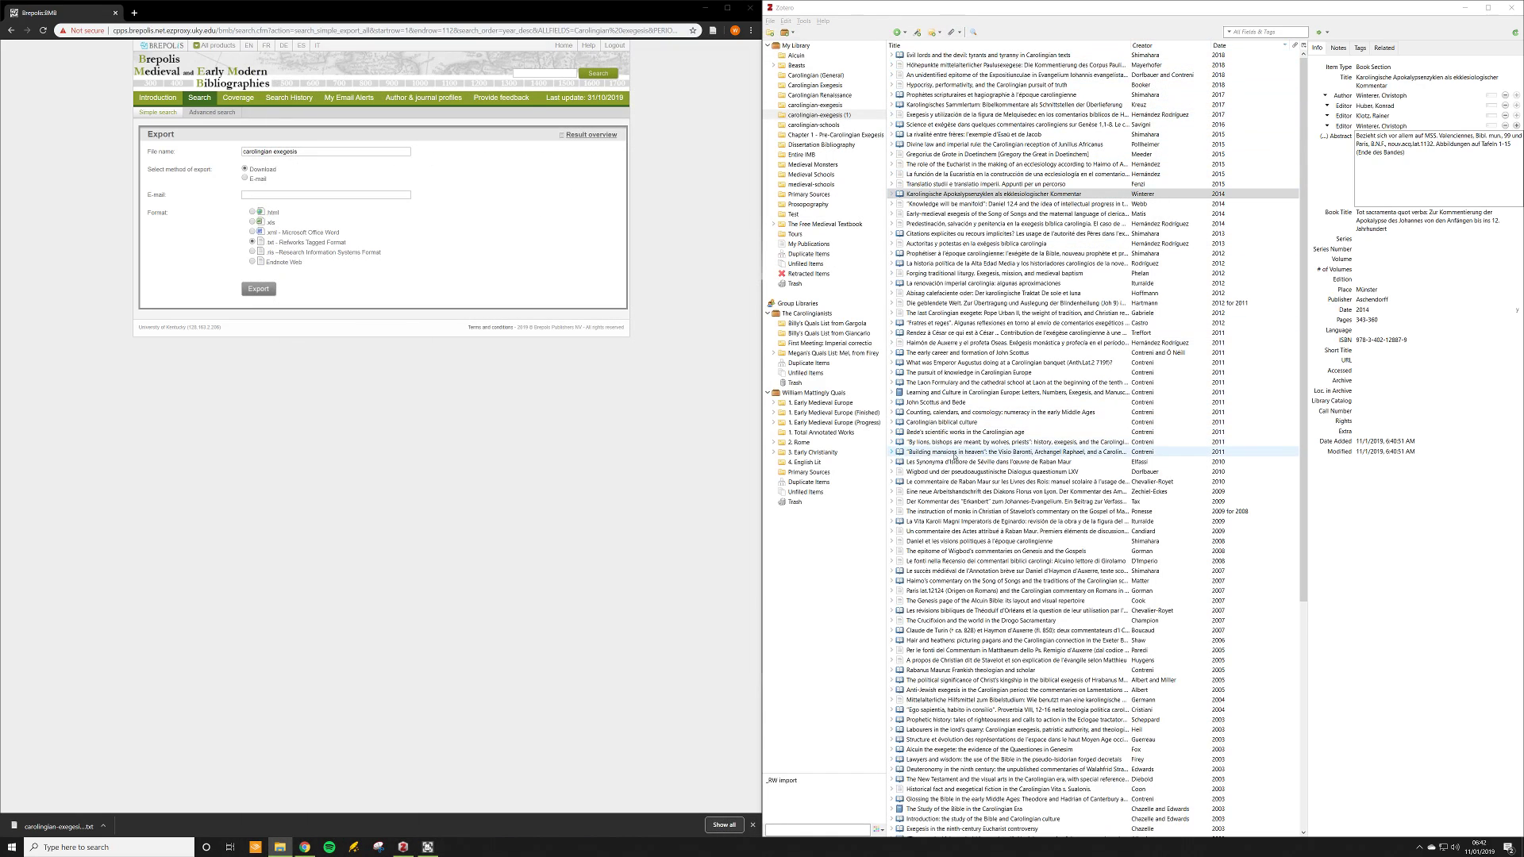